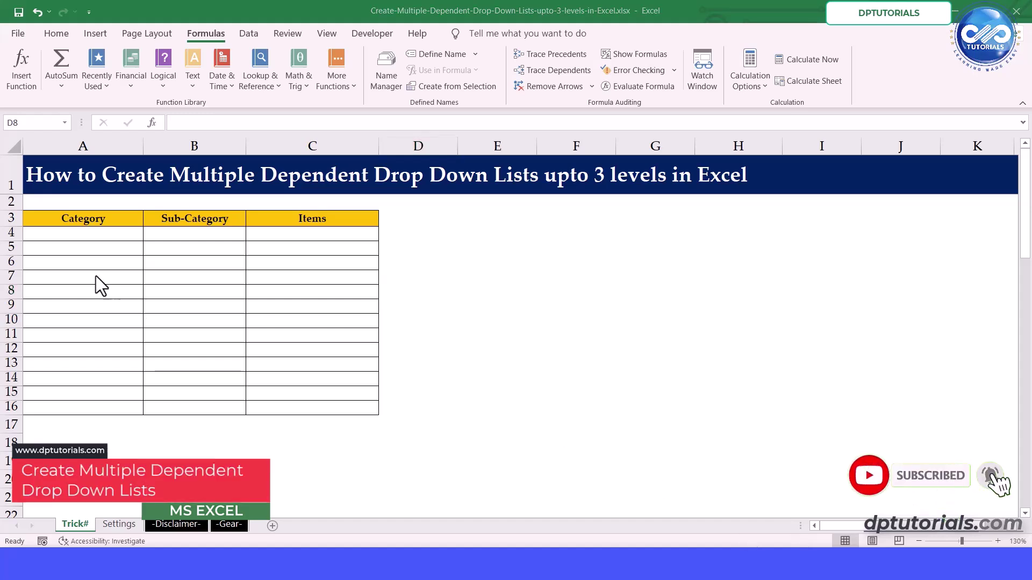
- Highlight the Category, Sub-Category and Items headers and columns of the table
left_click_drag(92, 219, 296, 221)
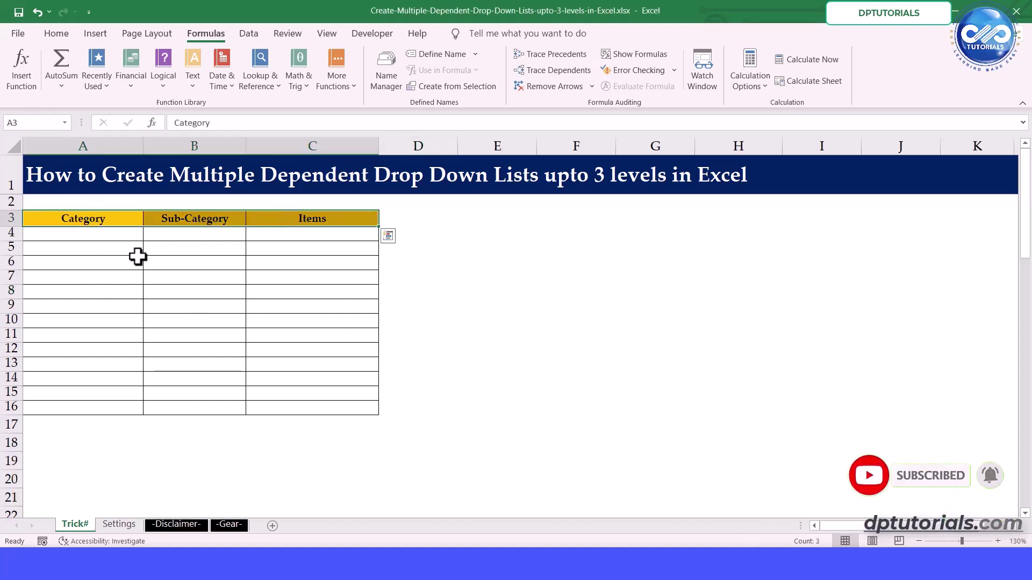
left_click(137, 257)
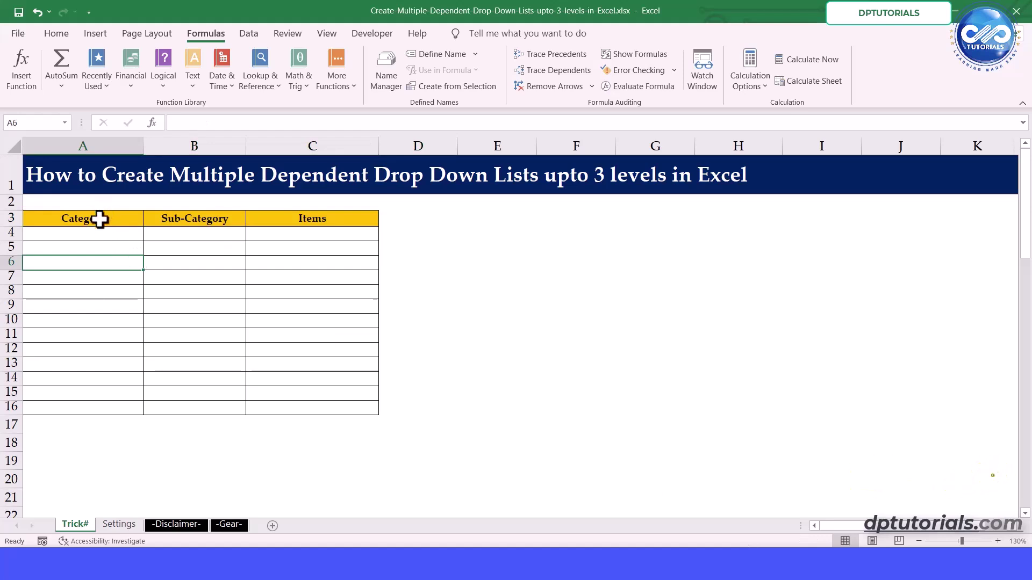
left_click_drag(99, 219, 99, 344)
left_click_drag(194, 219, 183, 337)
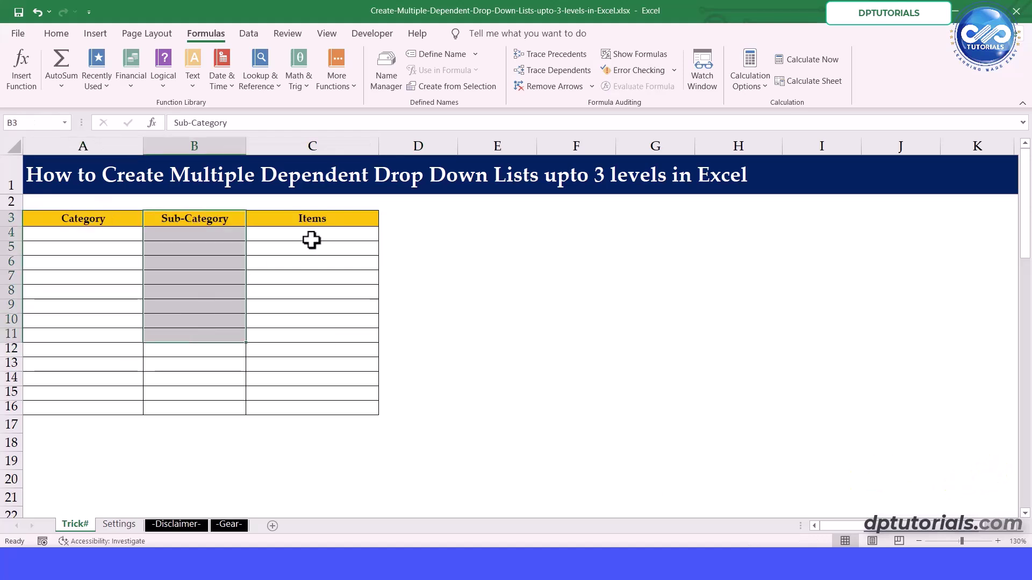
left_click_drag(321, 217, 330, 372)
left_click(213, 299)
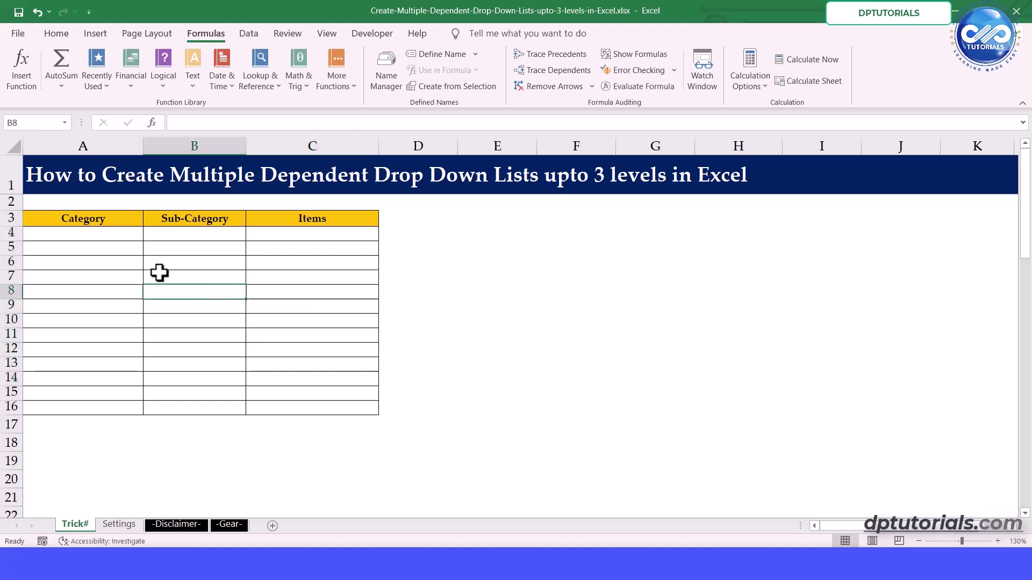
left_click(129, 261)
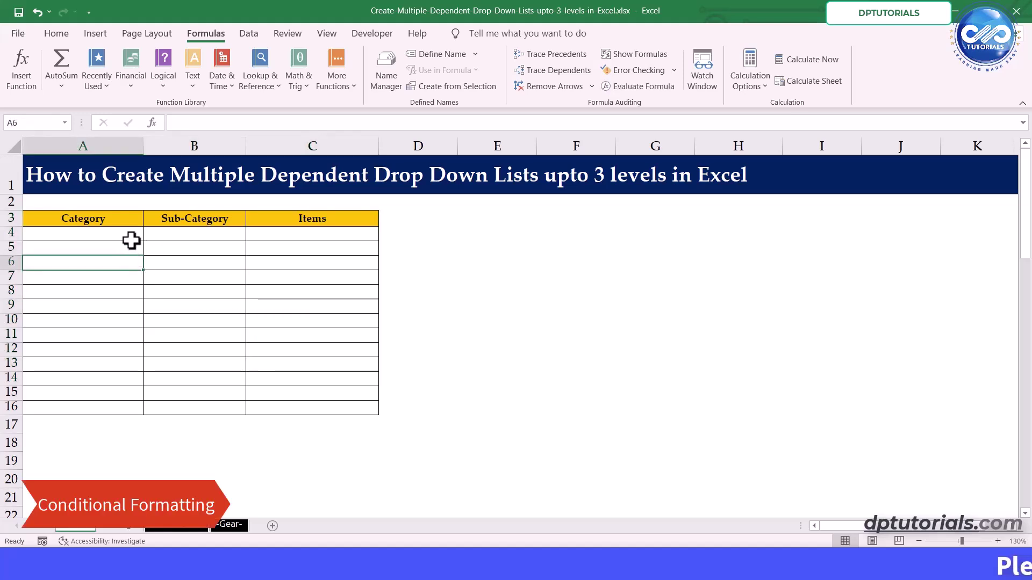
left_click(177, 257)
left_click(271, 233)
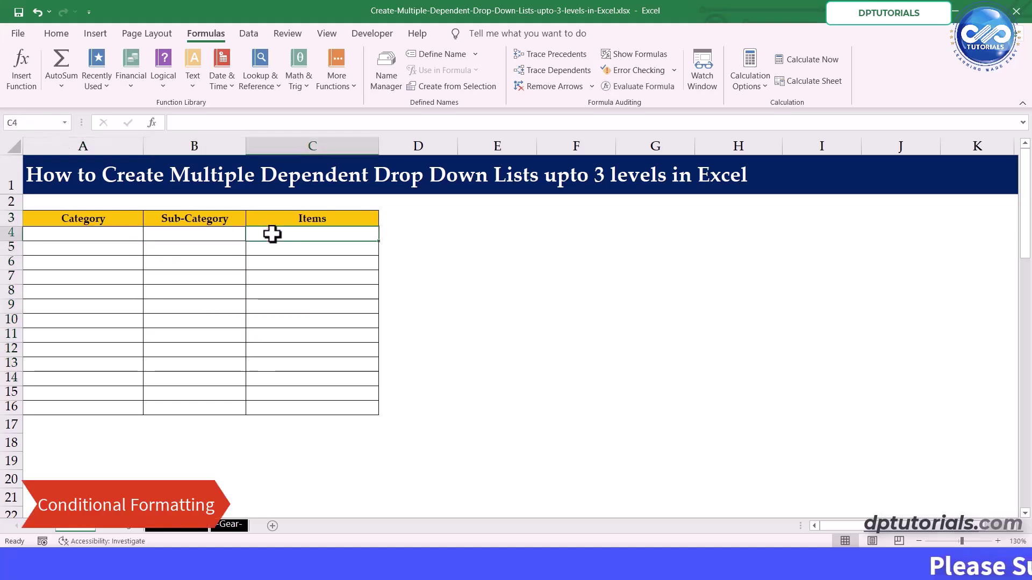
- On the Settings sheet, highlight the Electronics/Clothing/Food categories, the sub-category lists and the item lists
left_click(122, 526)
left_click_drag(100, 235, 101, 265)
left_click_drag(198, 241, 391, 260)
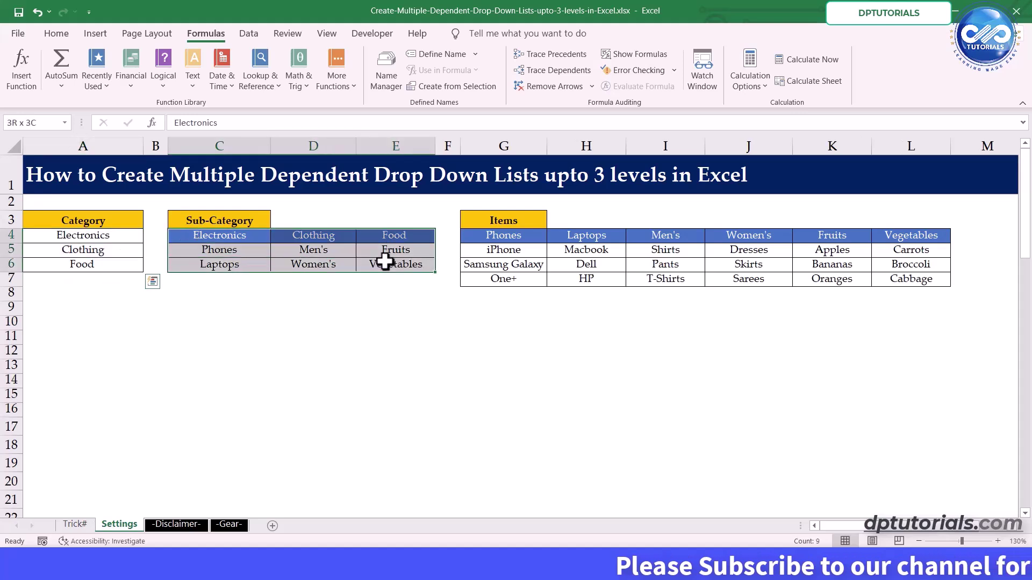
left_click_drag(496, 236, 898, 277)
left_click(527, 265)
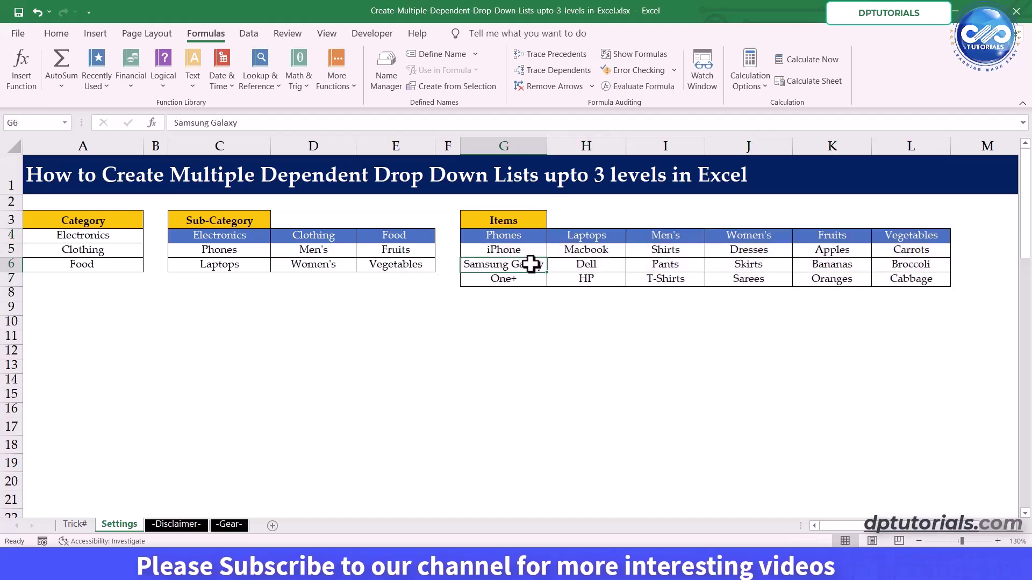
left_click(69, 250)
left_click(204, 237)
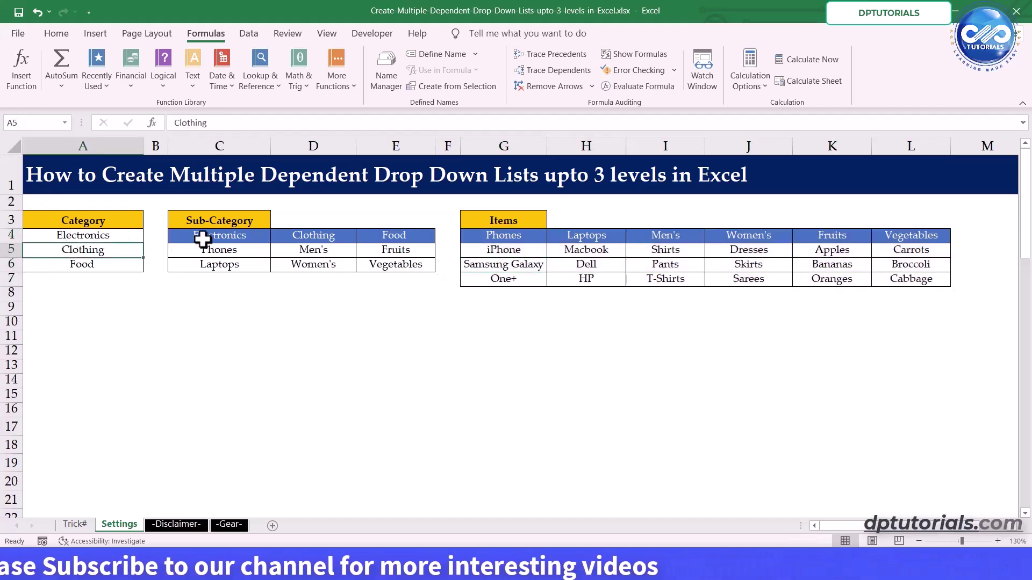
left_click(538, 236)
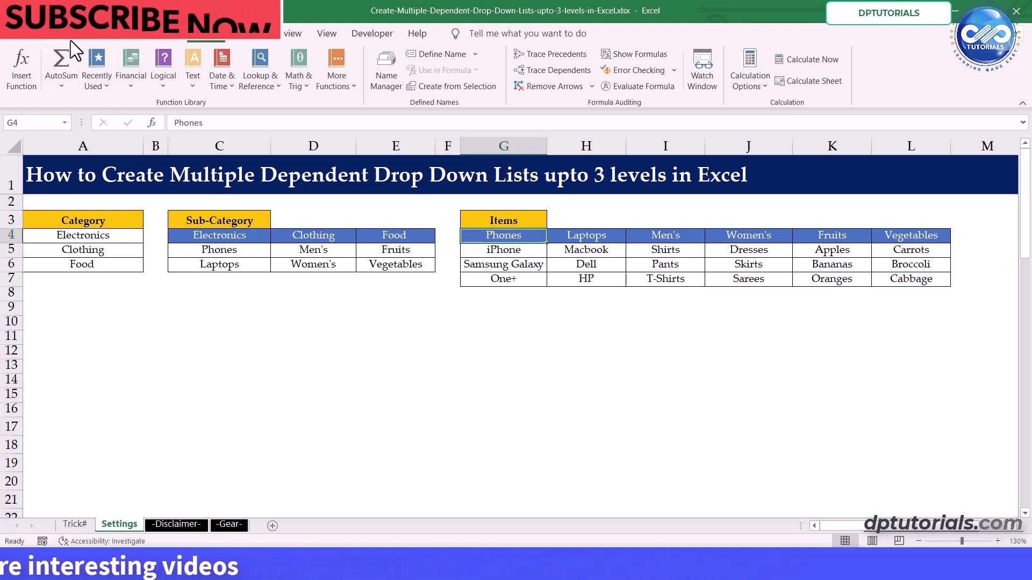
- Name Settings!A4:A6 'Category' from the top-row header and check its reference in Name Manager
left_click(191, 295)
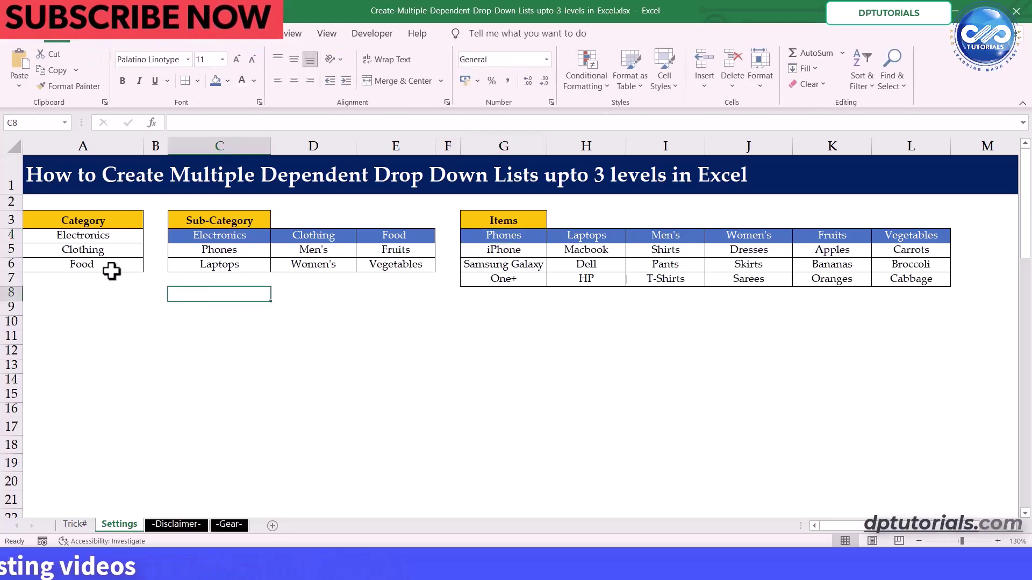
left_click_drag(107, 218, 109, 264)
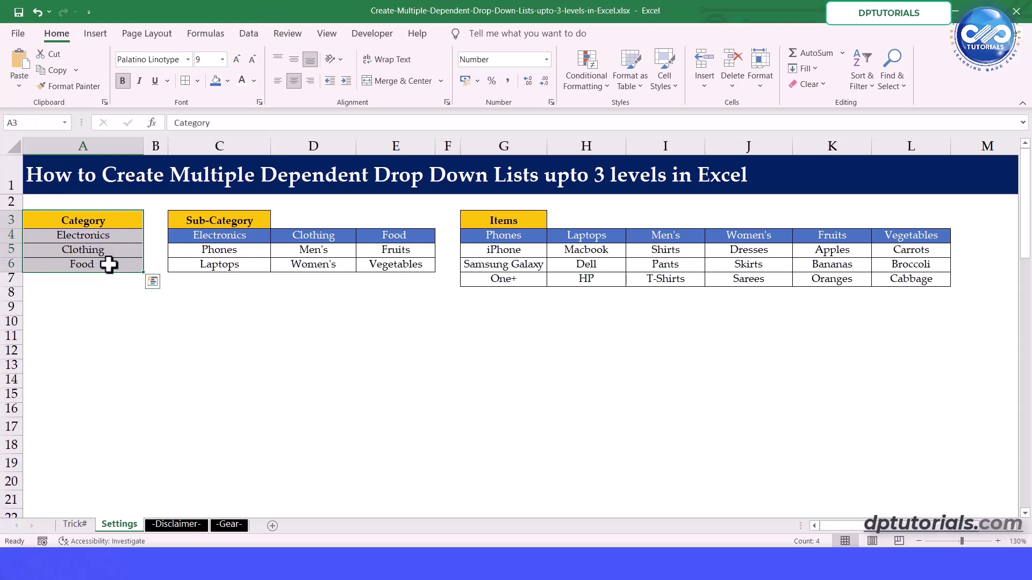
left_click(207, 33)
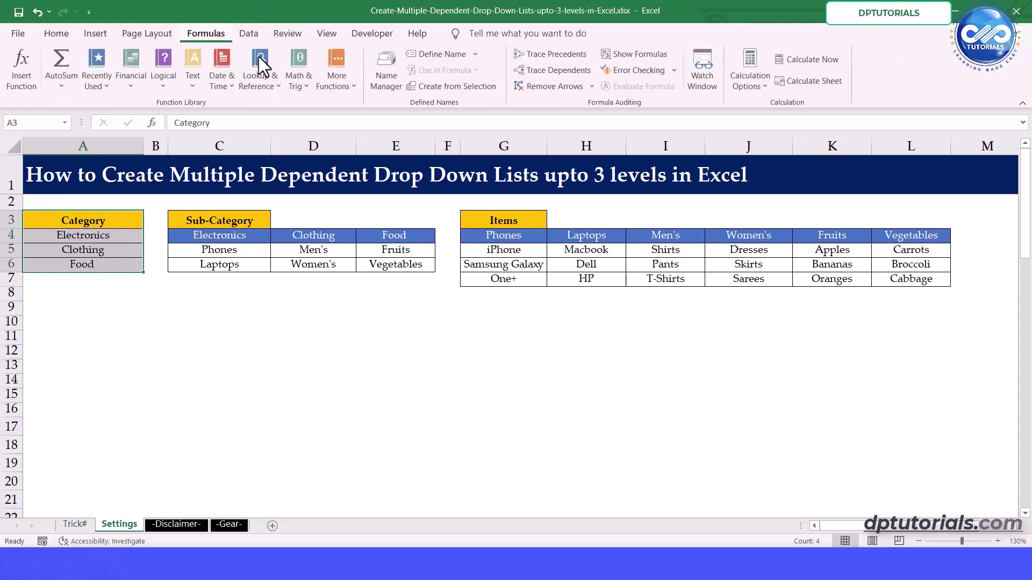
left_click(460, 86)
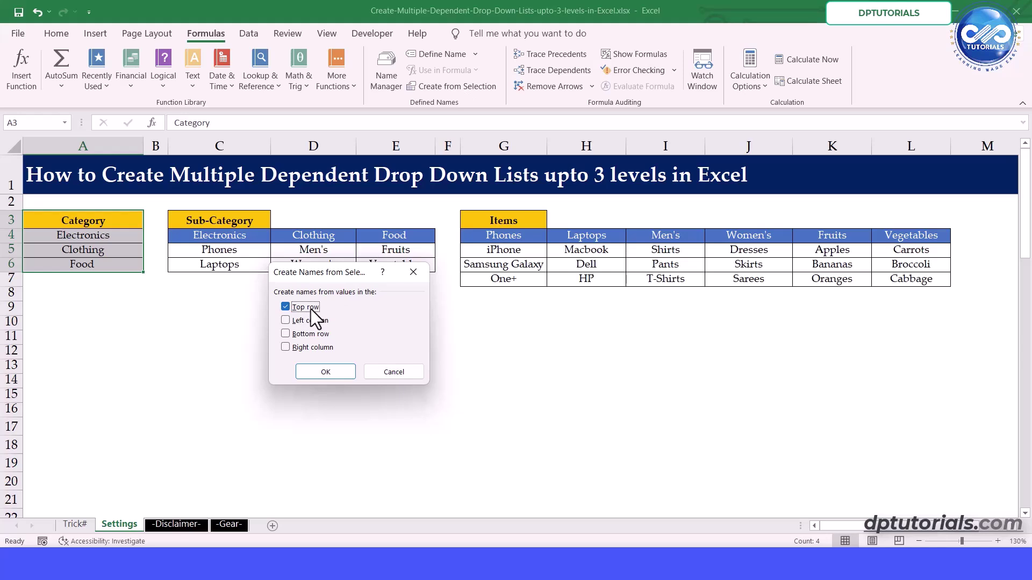
left_click(317, 375)
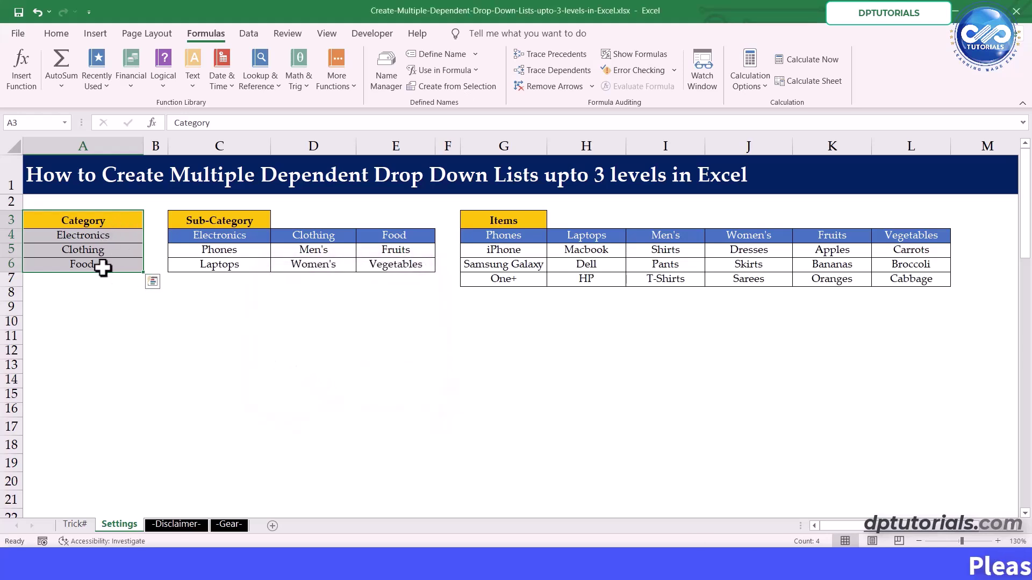
left_click(386, 73)
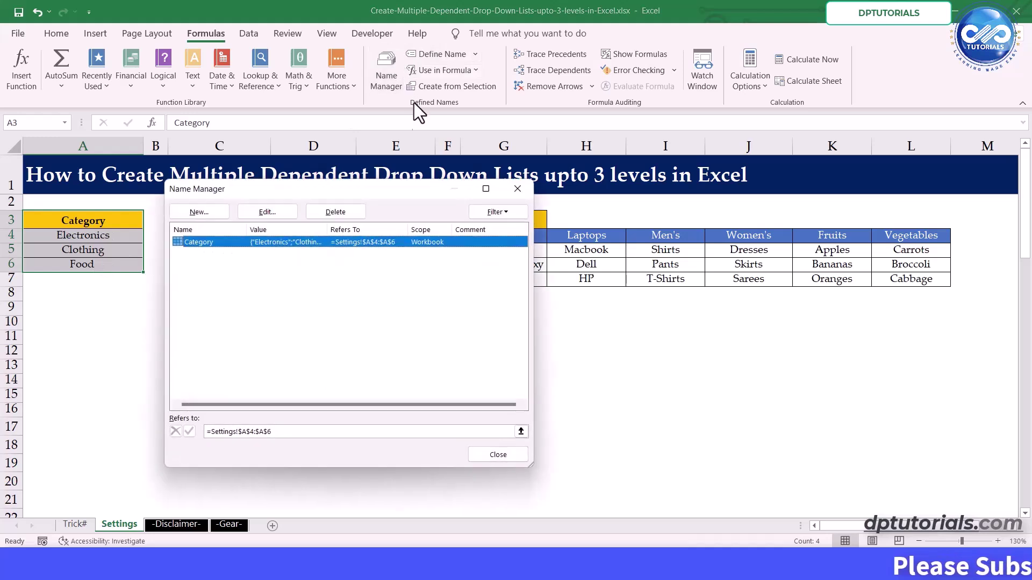
left_click(258, 433)
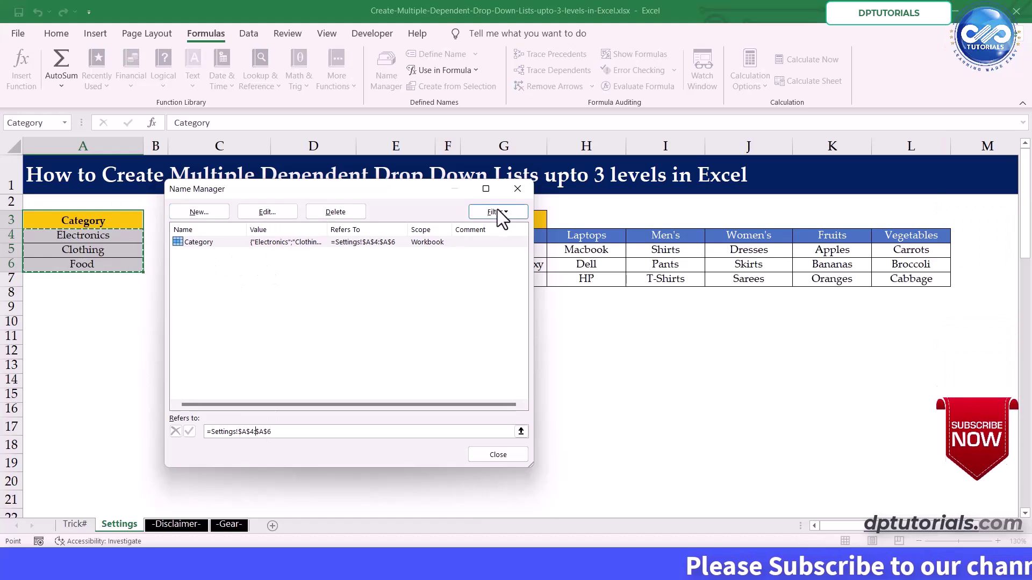
- Create names for each sub-category list, such as Electronics and Food, using the top row only
left_click(517, 188)
left_click(306, 322)
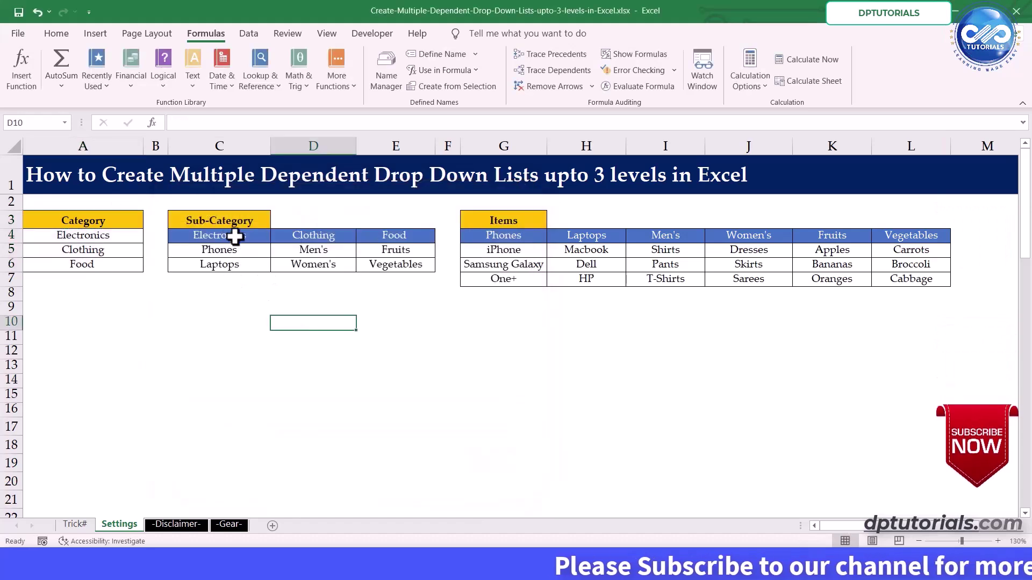
left_click_drag(233, 237, 382, 264)
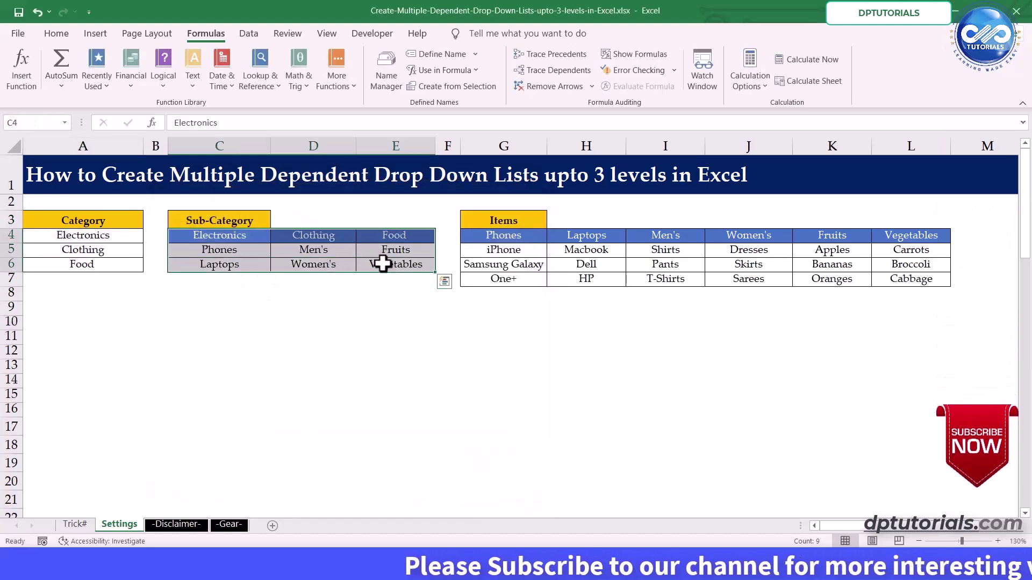
left_click(436, 87)
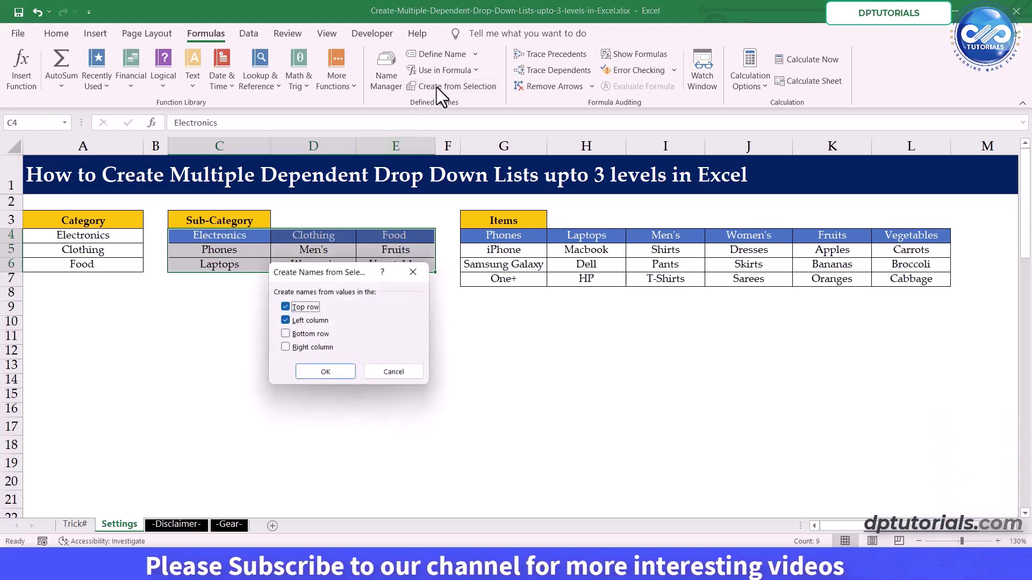
left_click(288, 321)
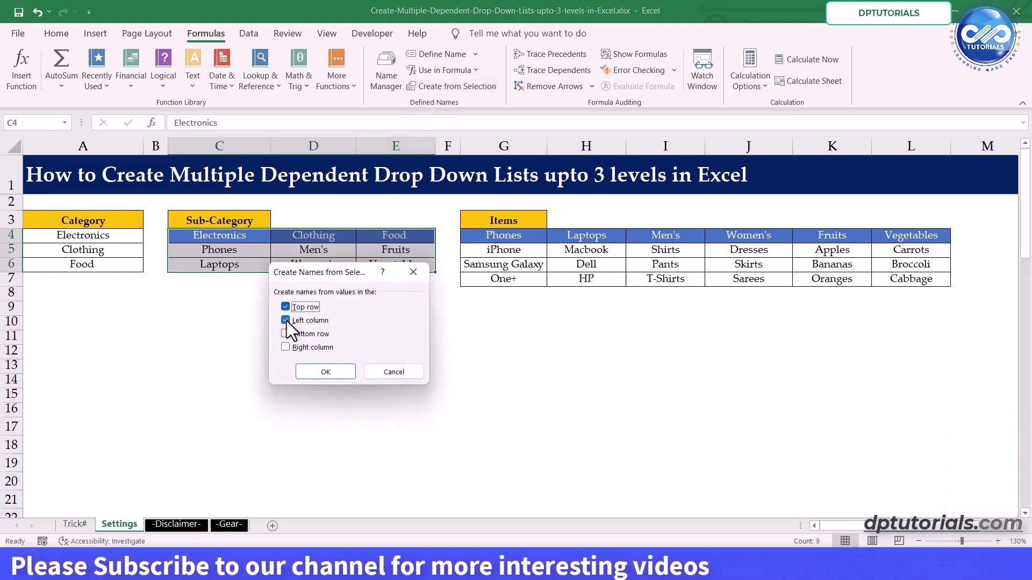
left_click(334, 375)
- Create names for each items list, such as Phones, from their headers and review them in Name Manager
left_click_drag(487, 235, 896, 278)
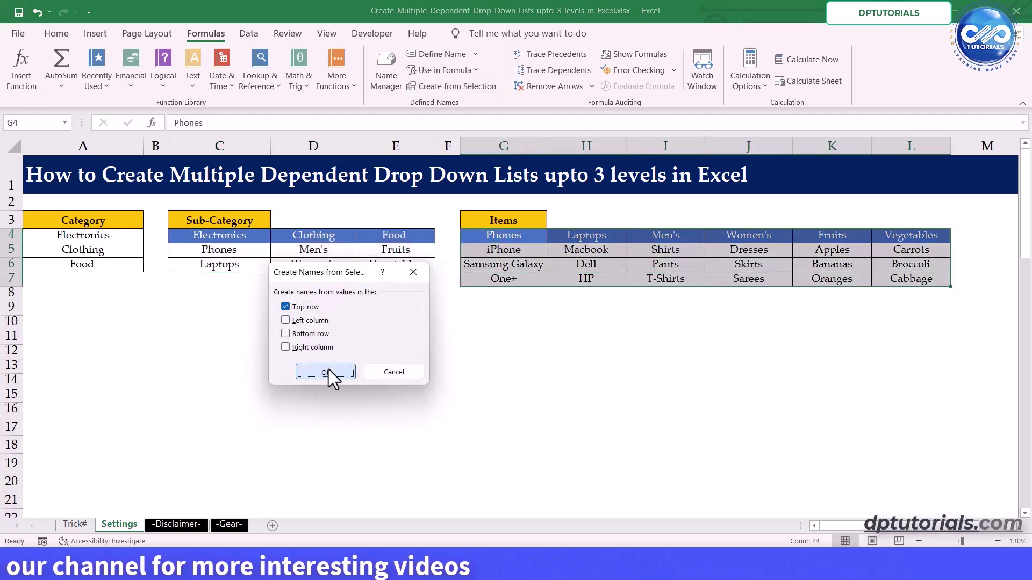
left_click(325, 372)
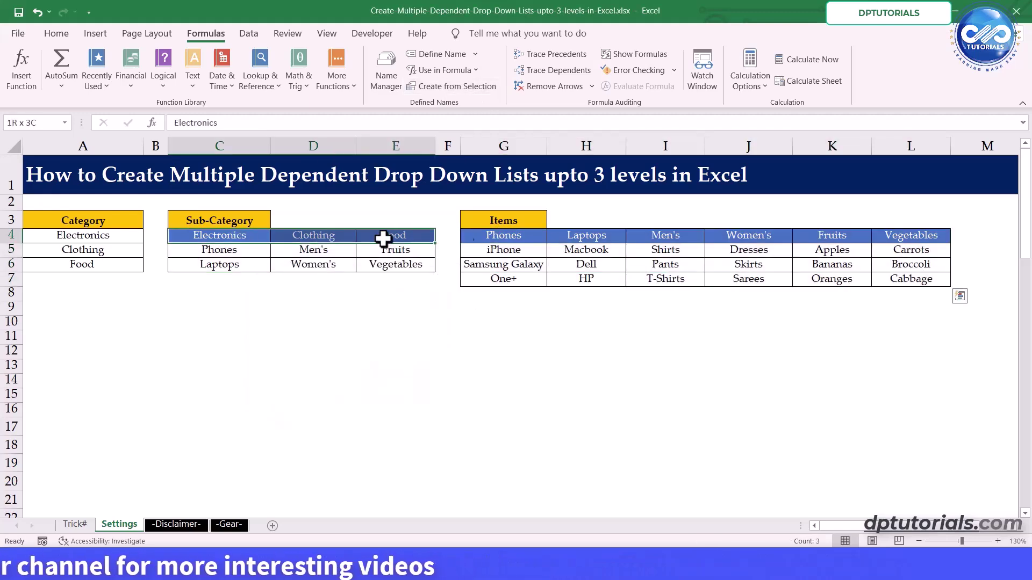
left_click_drag(587, 234, 896, 235)
left_click(448, 323)
left_click(396, 62)
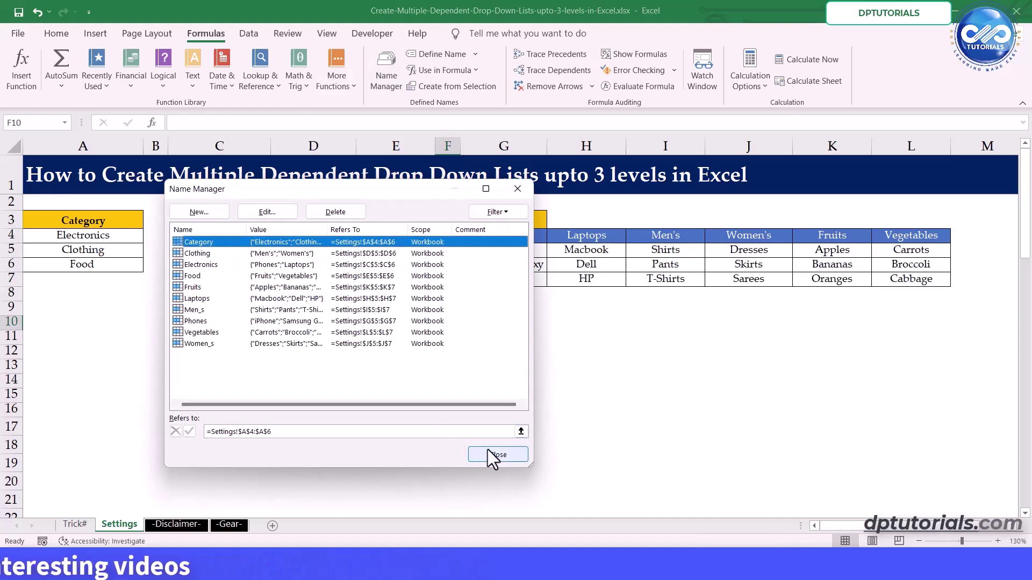
left_click(493, 455)
- On the Trick# sheet, start a List data validation rule for cell A4
left_click(76, 524)
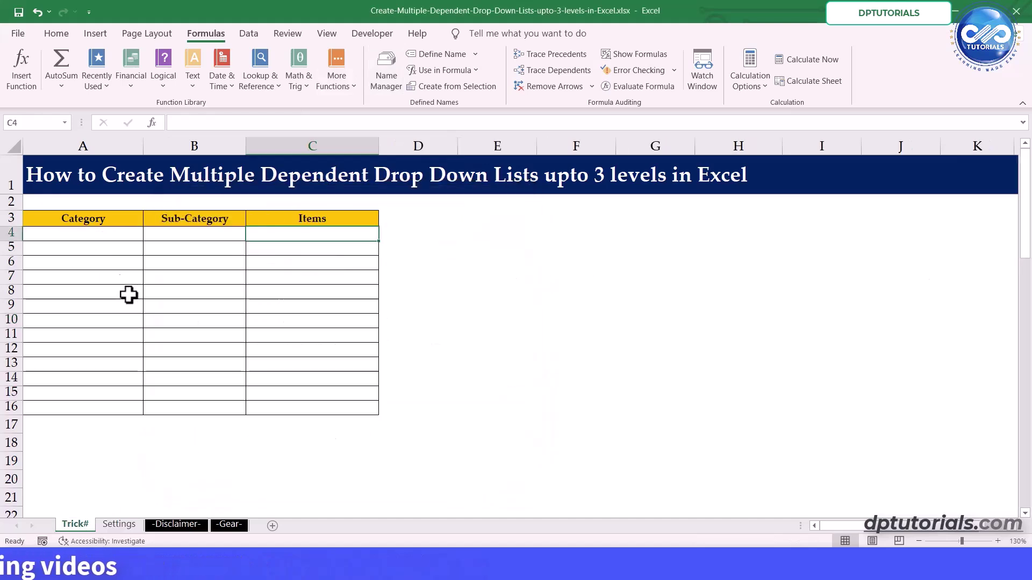
left_click(97, 235)
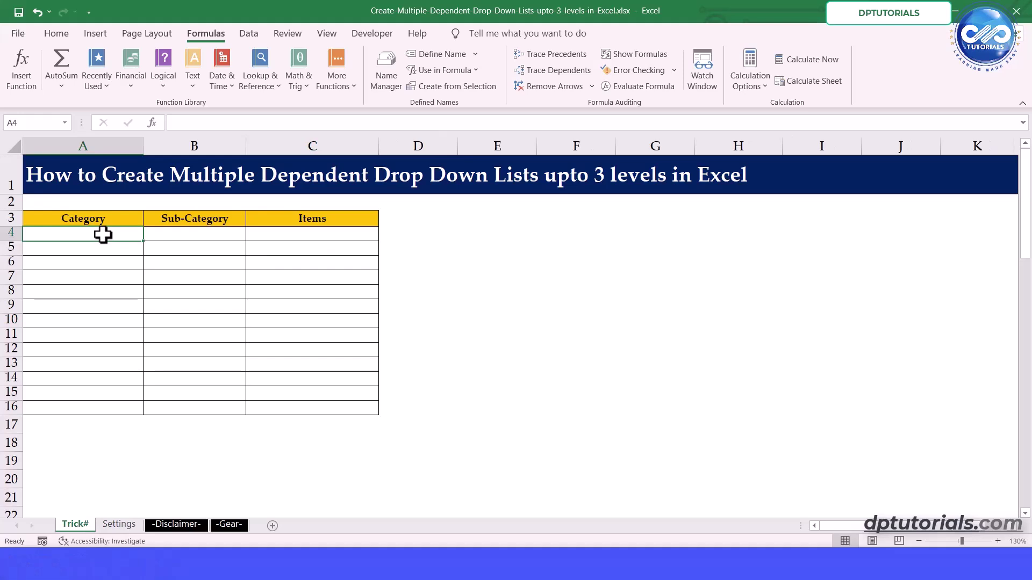
key("Right")
key("Right")
left_click(95, 236)
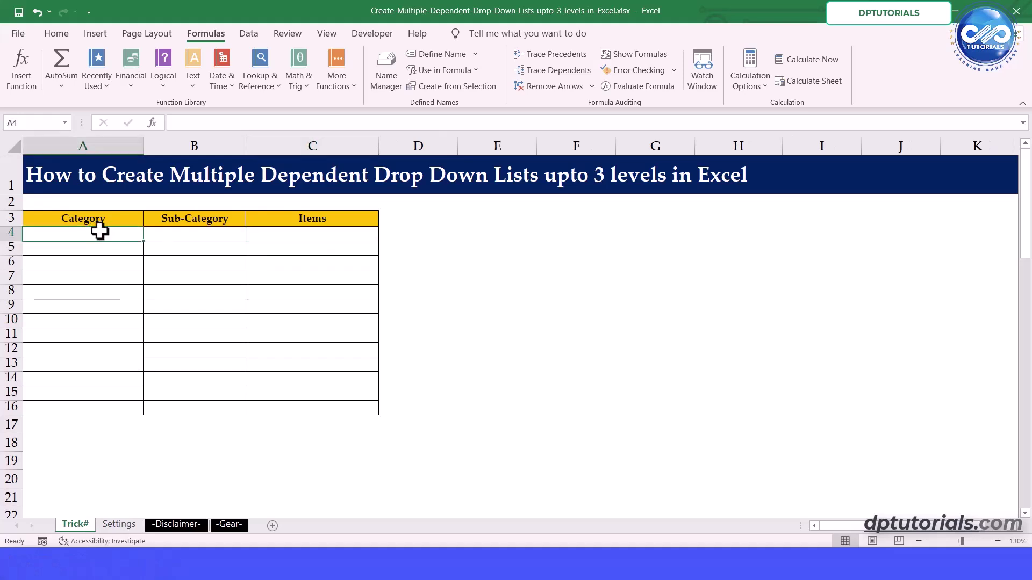
left_click(257, 30)
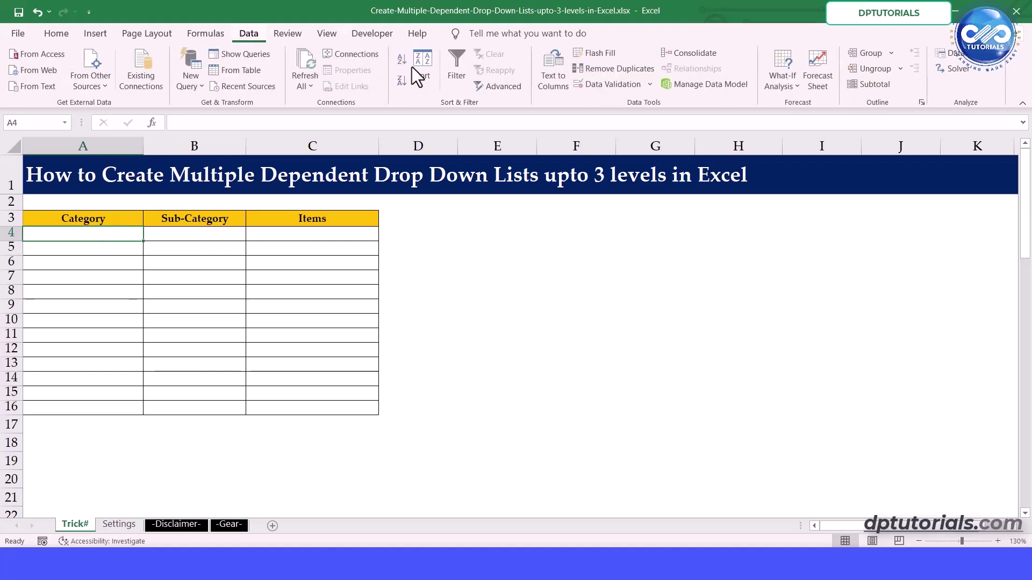
left_click(634, 88)
left_click(250, 294)
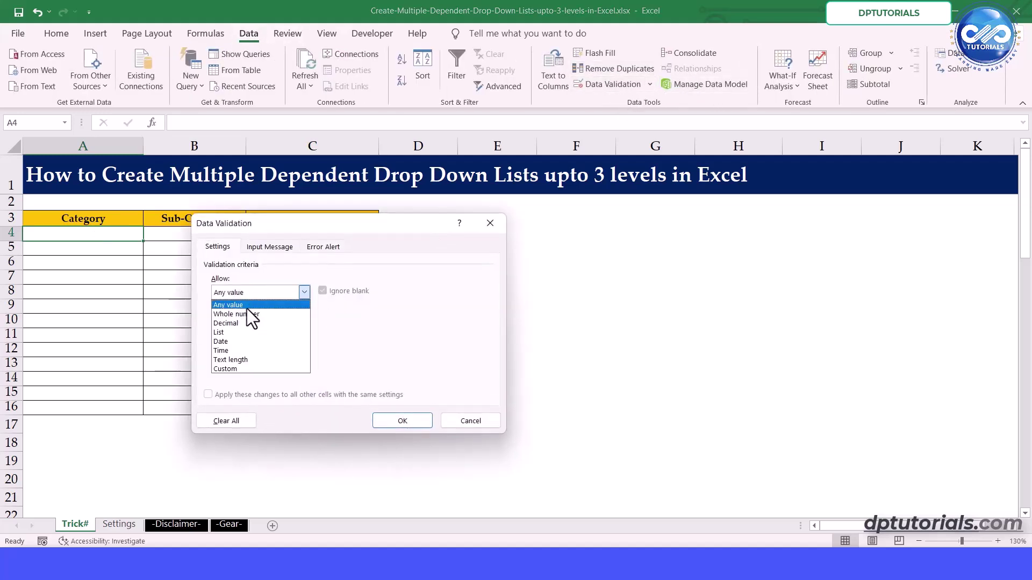
left_click(240, 330)
- Source A4's list from Settings!A4:A6 and check that it offers Electronics, Clothing and Food
left_click_drag(279, 230, 451, 210)
left_click(404, 325)
type("=Settings!")
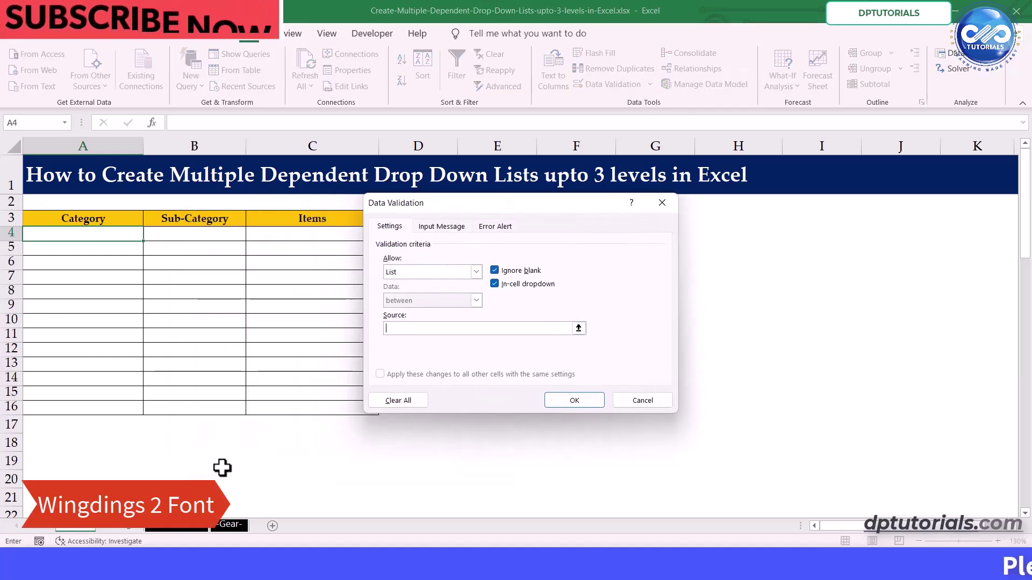
left_click(120, 524)
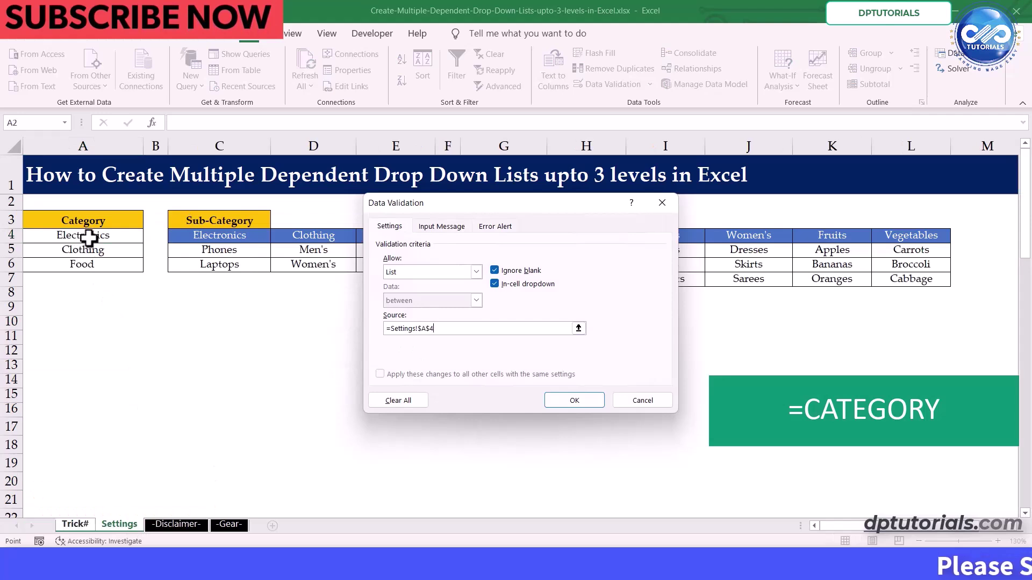
left_click_drag(83, 235, 97, 265)
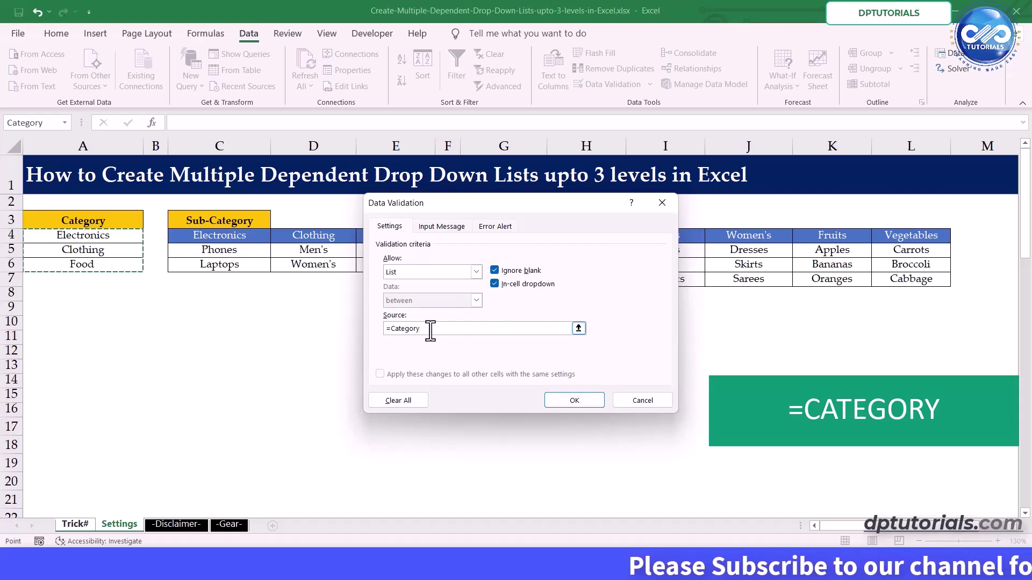
left_click(559, 400)
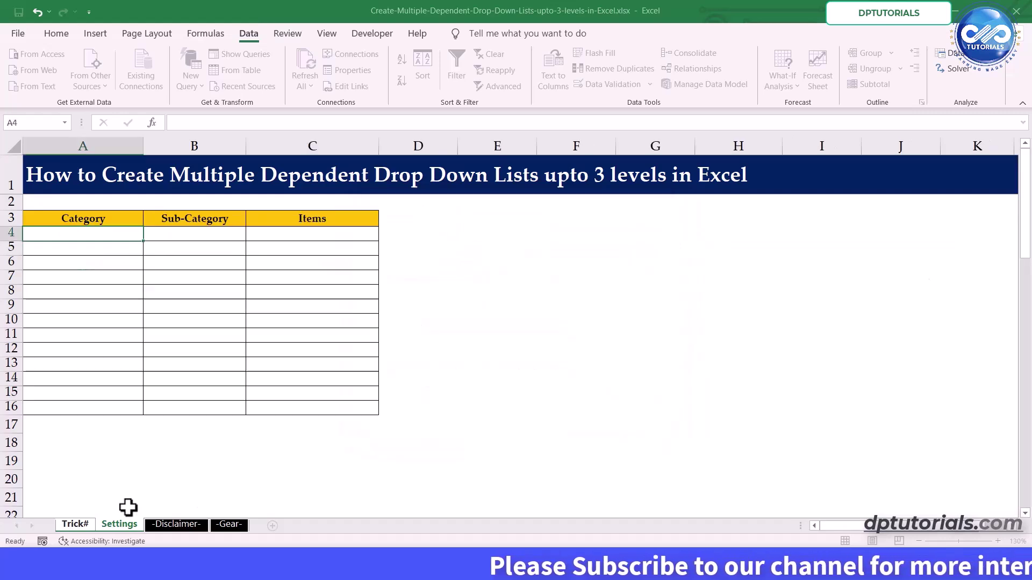
left_click(149, 235)
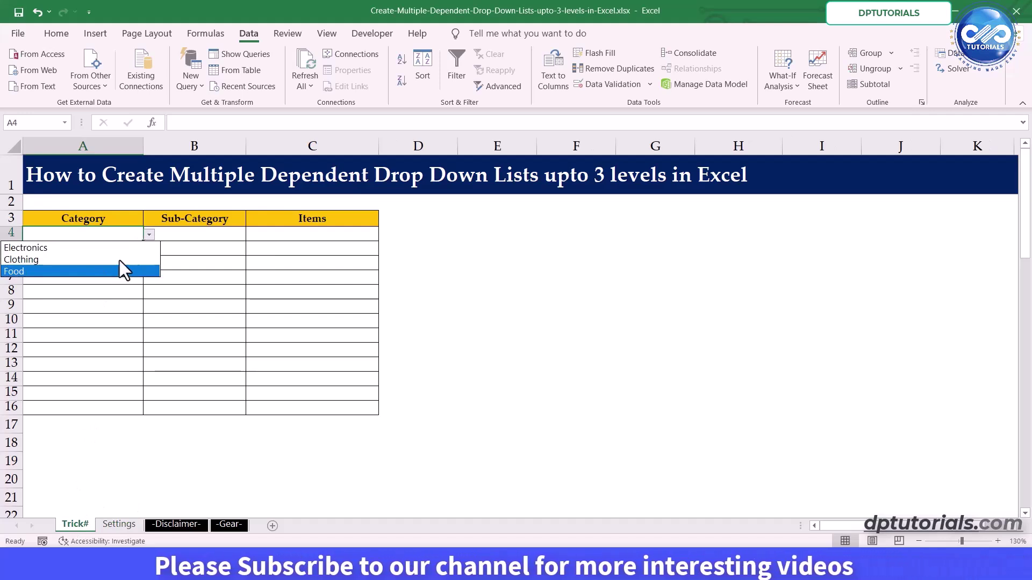
left_click(219, 235)
left_click(219, 235)
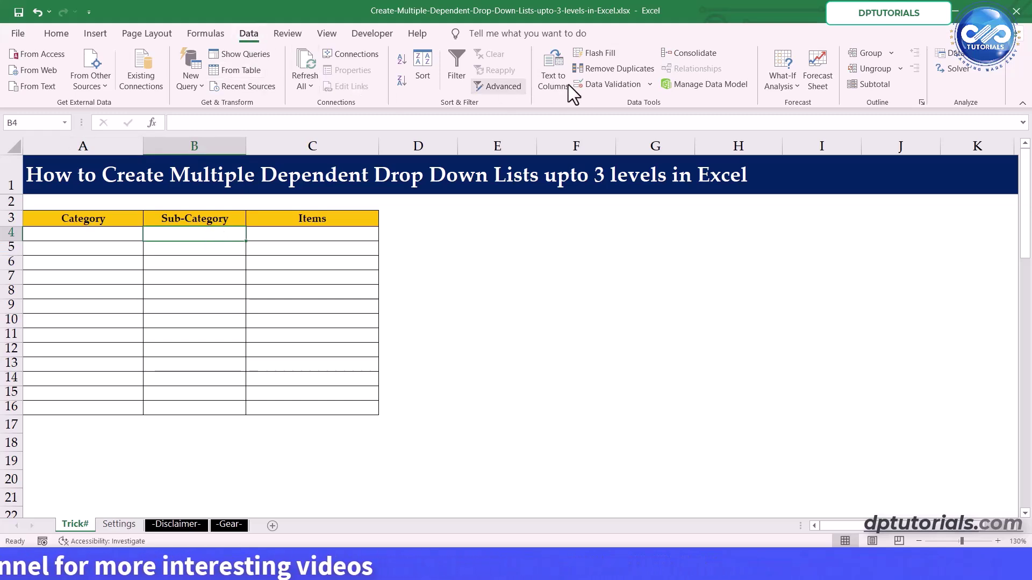
- Set B4's data validation to List with the source =INDIRECT($A4)
left_click(602, 87)
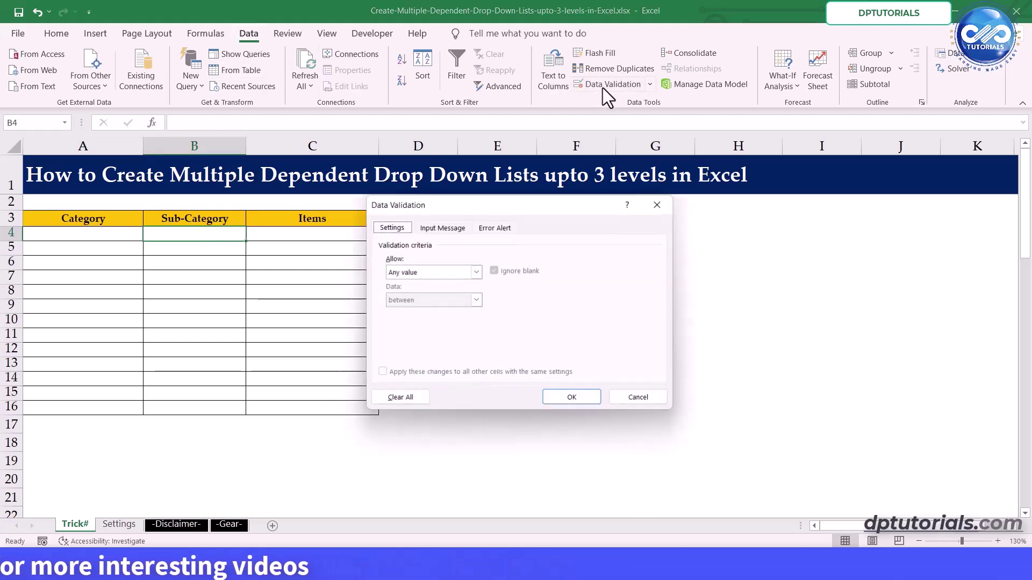
left_click(440, 266)
left_click(423, 314)
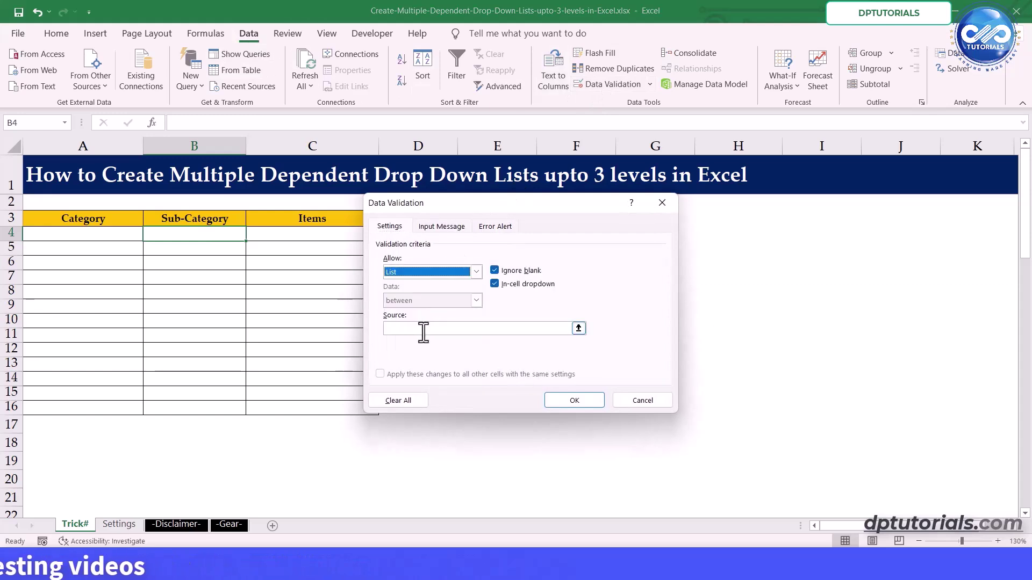
left_click(423, 329)
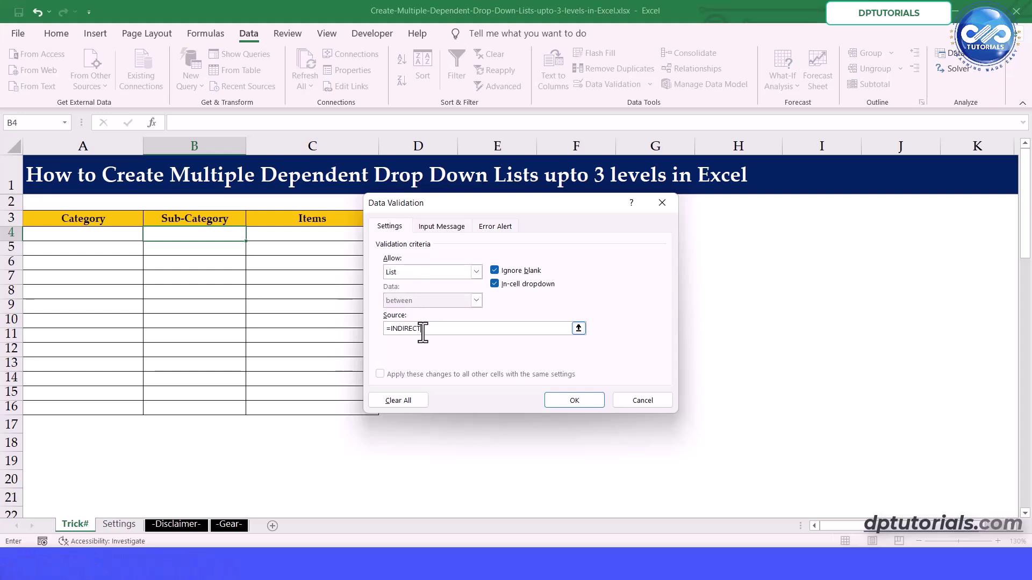
type("=INDIRECT(")
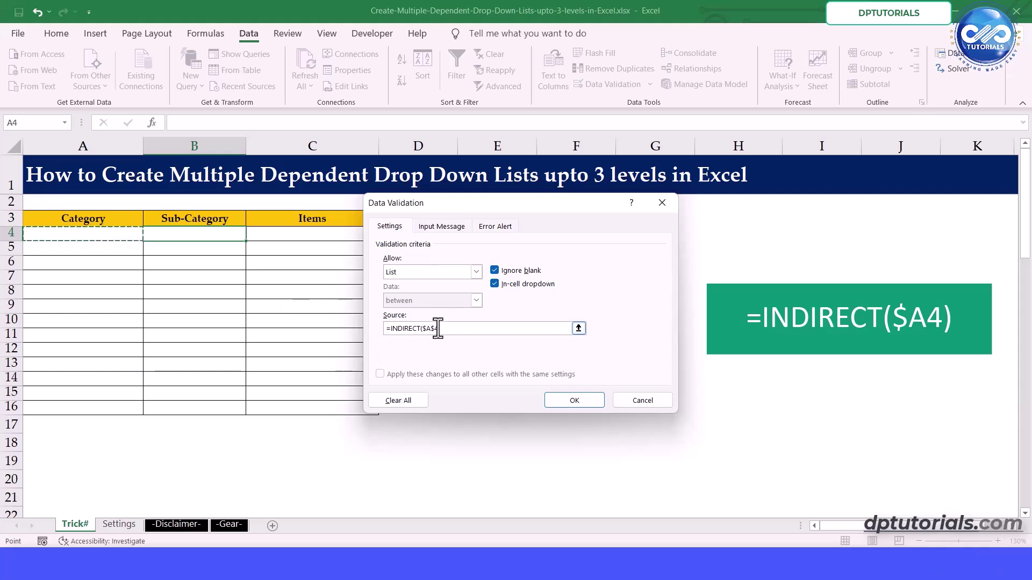
key("BackSpace")
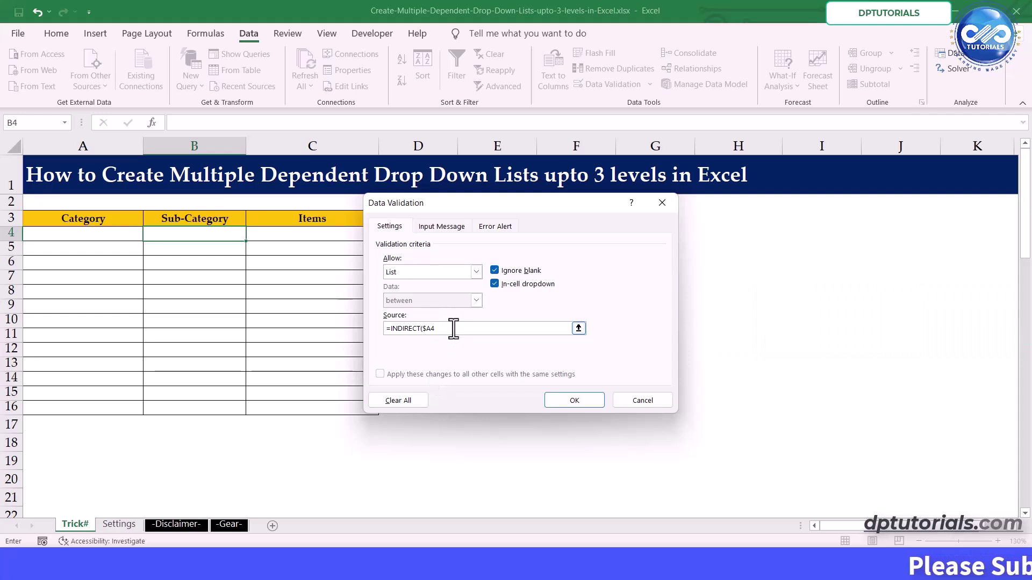
left_click(566, 404)
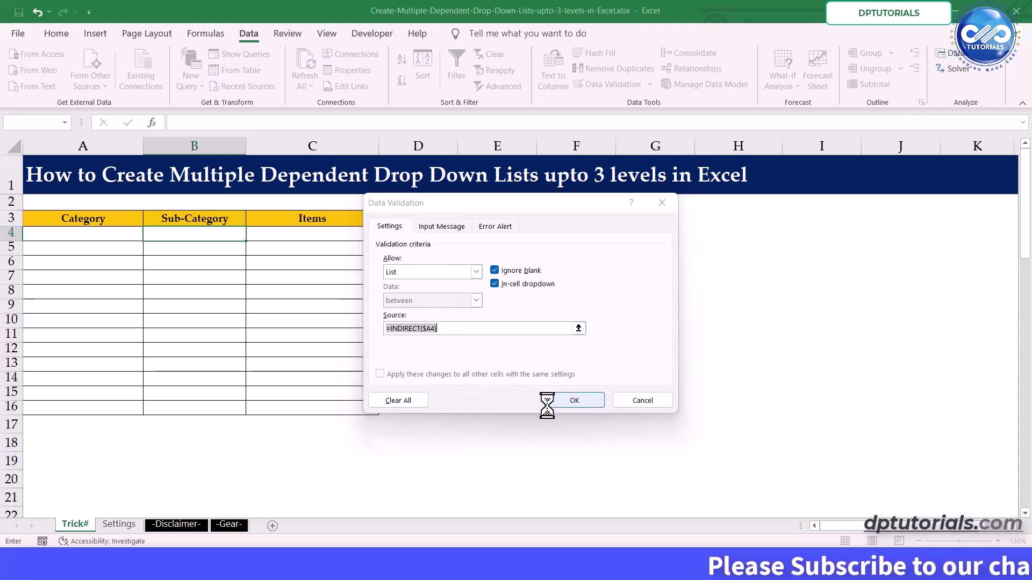
- Accept B4's source warning, then give C4 a List validation sourced from =INDIRECT($B4)
left_click(496, 318)
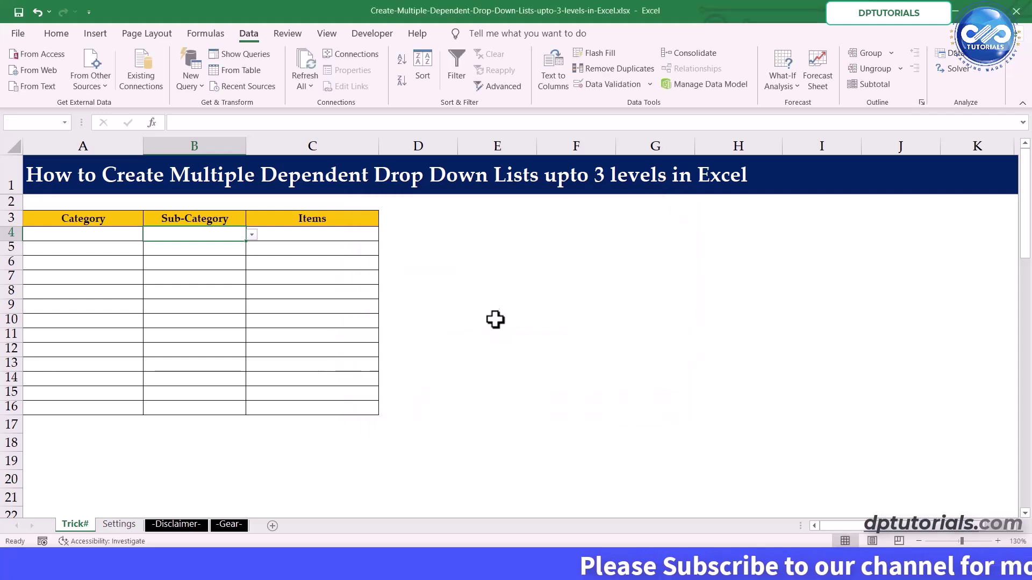
left_click(313, 234)
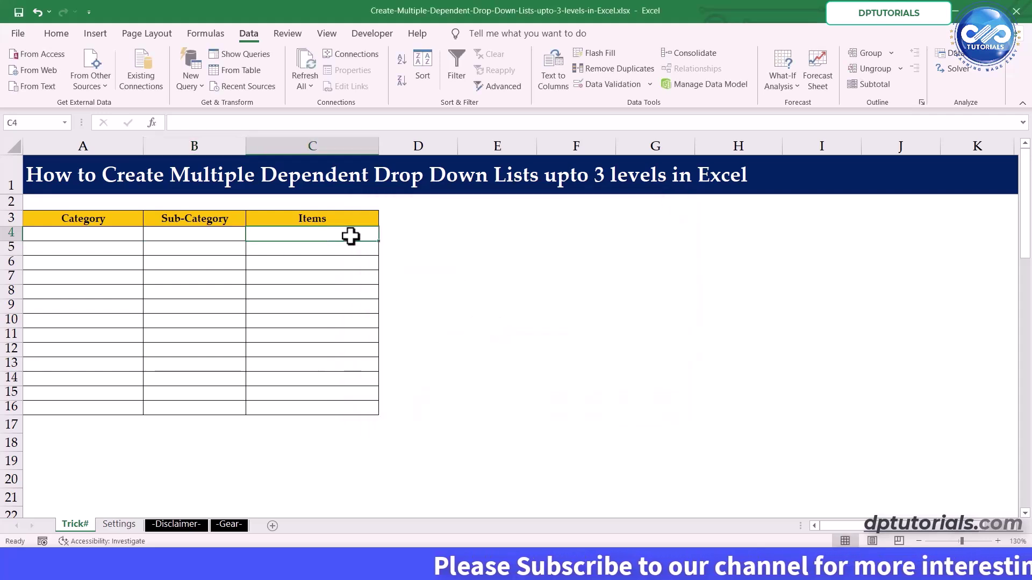
left_click(612, 85)
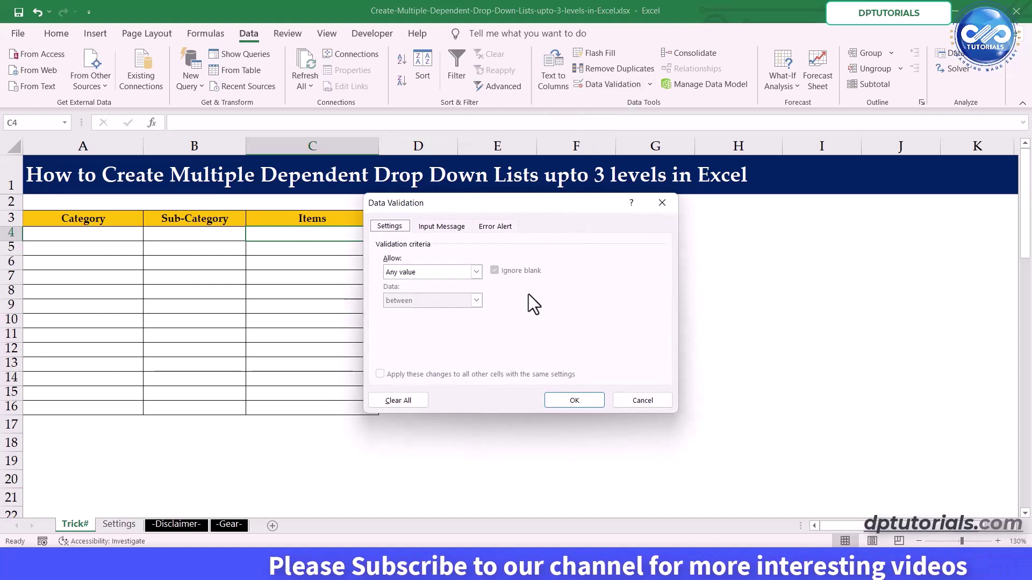
left_click(476, 272)
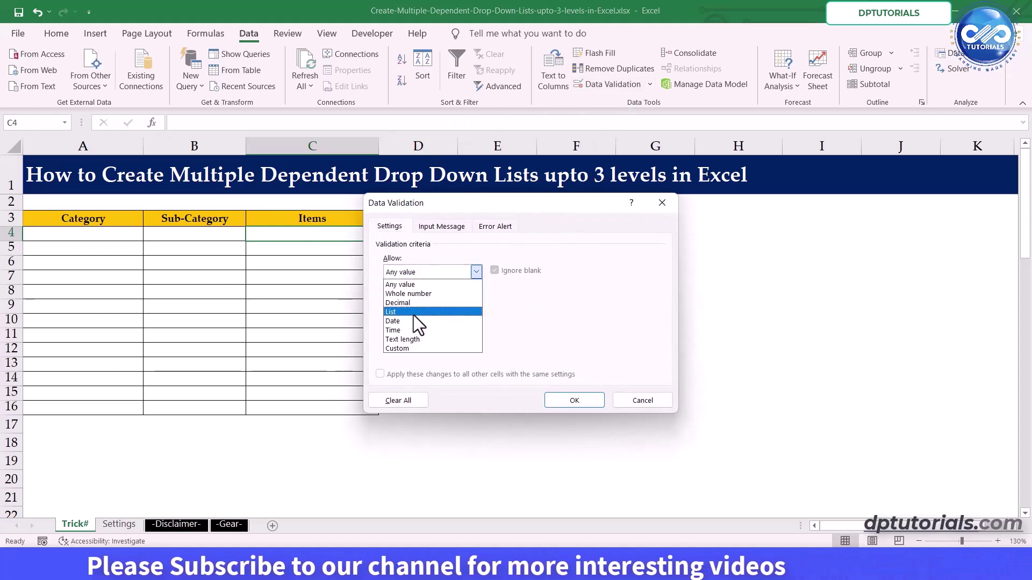
left_click(414, 313)
left_click(412, 329)
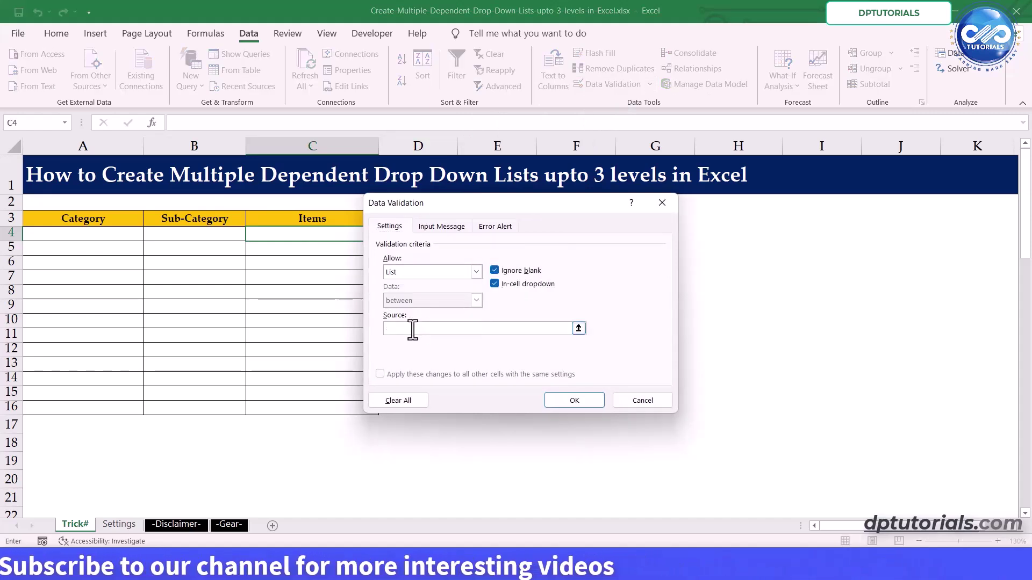
type("=INDIRECT(")
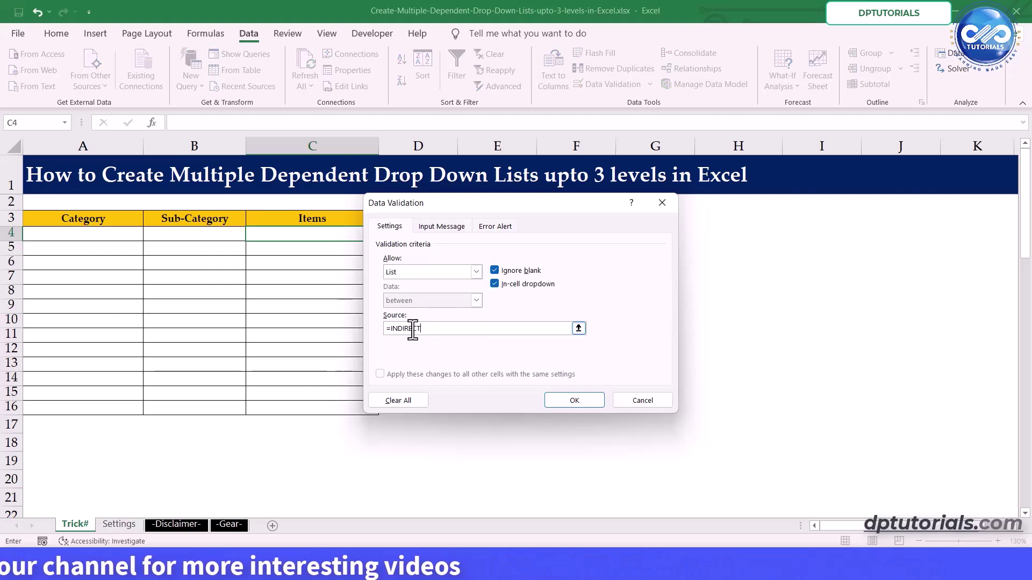
left_click(193, 233)
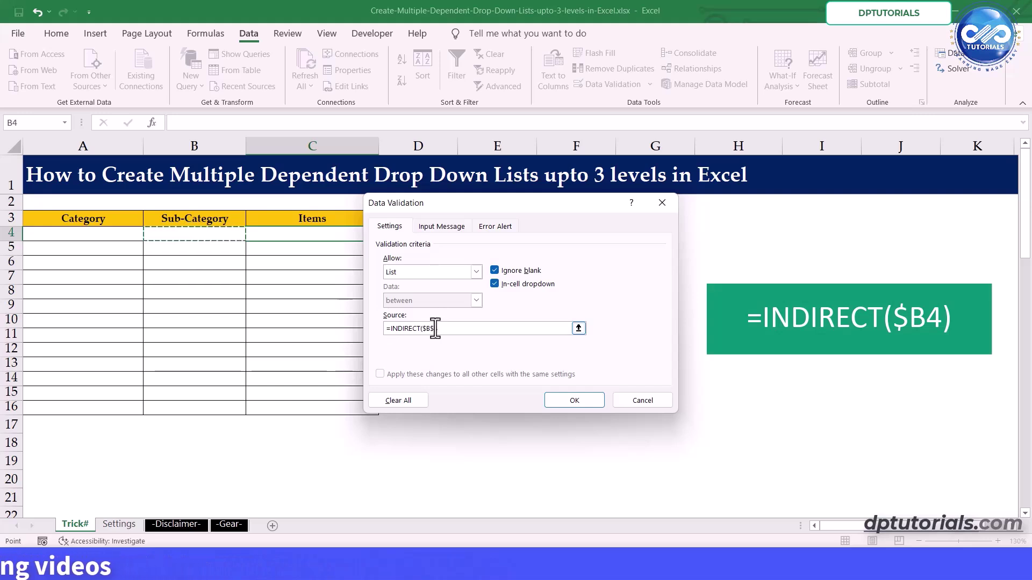
key("BackSpace")
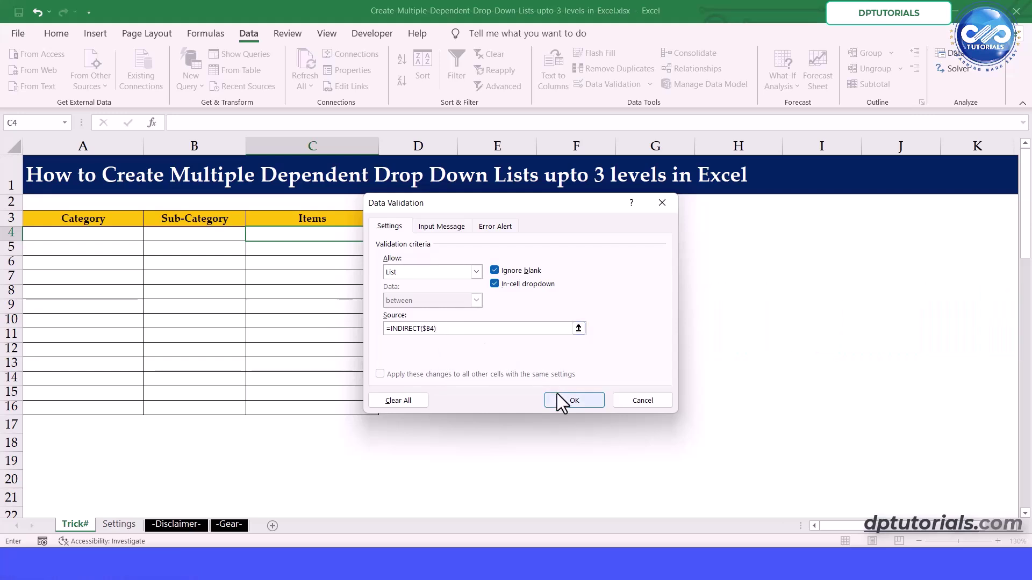
left_click(496, 318)
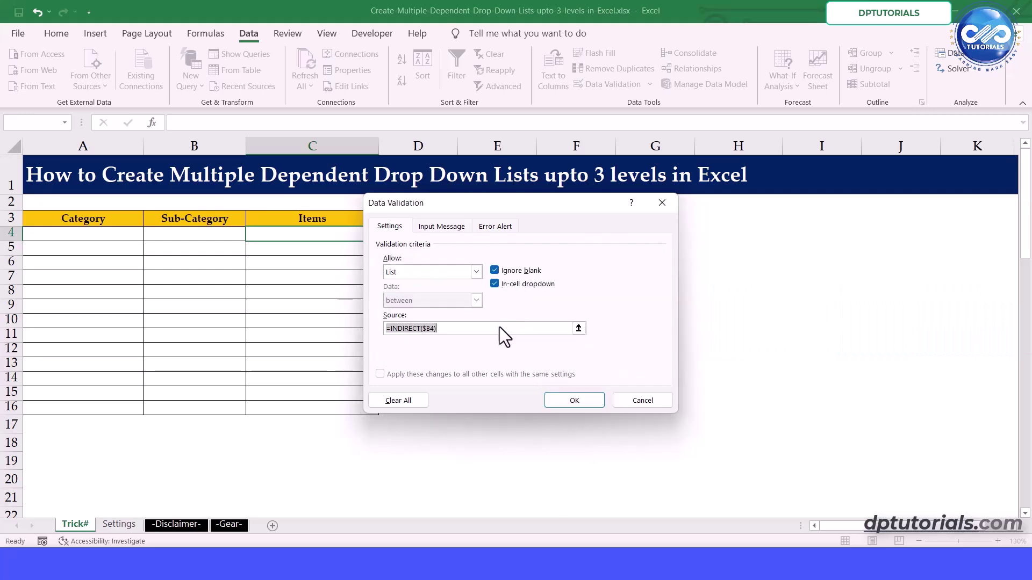
- Choose Electronics in A4 and Laptops in B4, then open C4's list of Macbook, Dell and HP
left_click(108, 236)
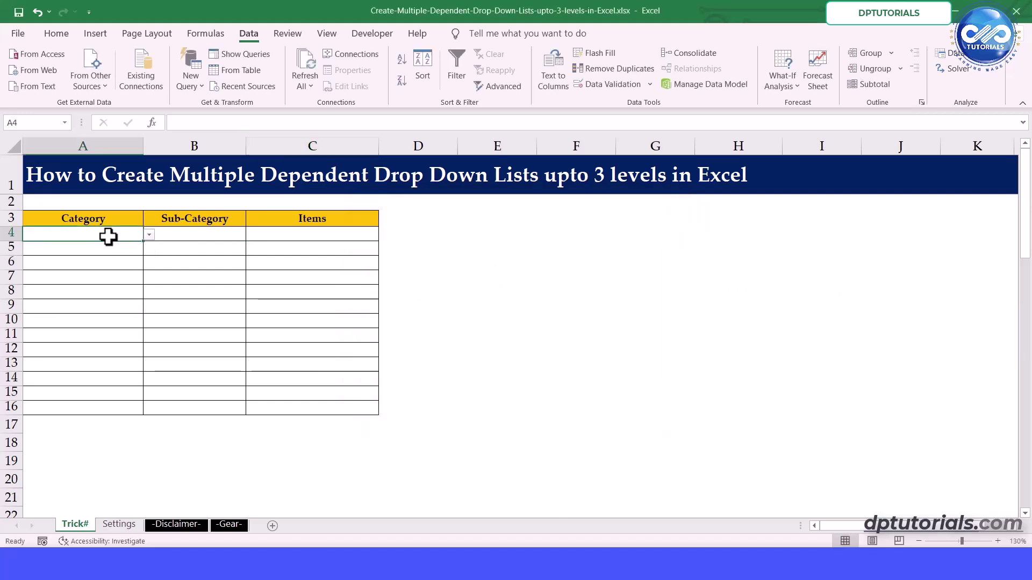
left_click(301, 238)
left_click(120, 233)
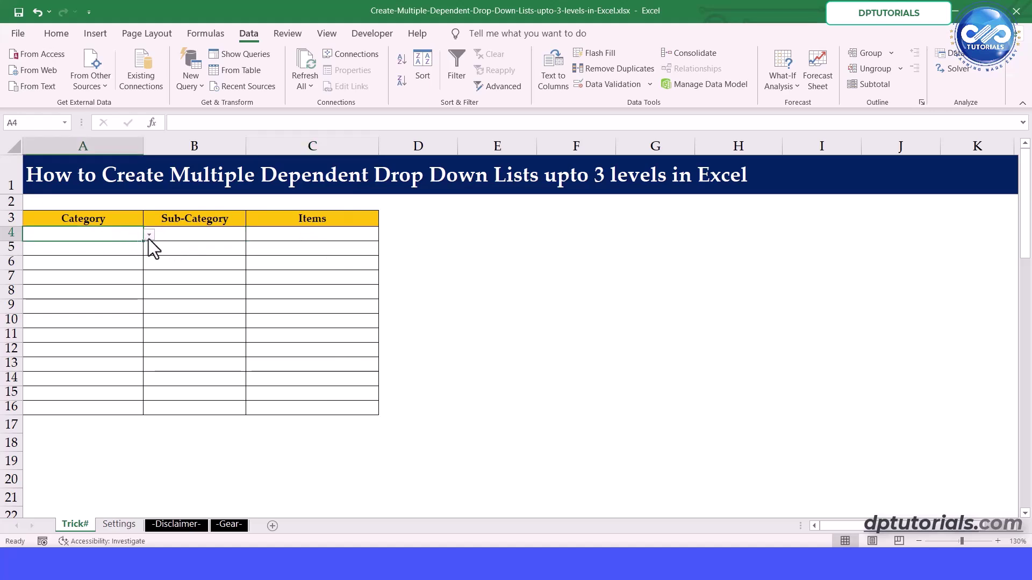
left_click(149, 235)
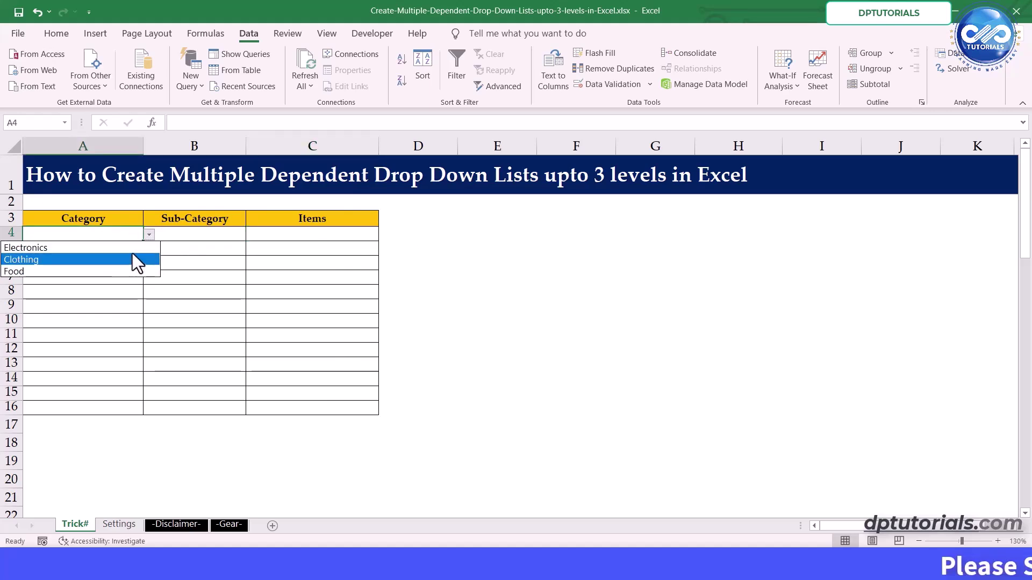
left_click(134, 249)
left_click(185, 239)
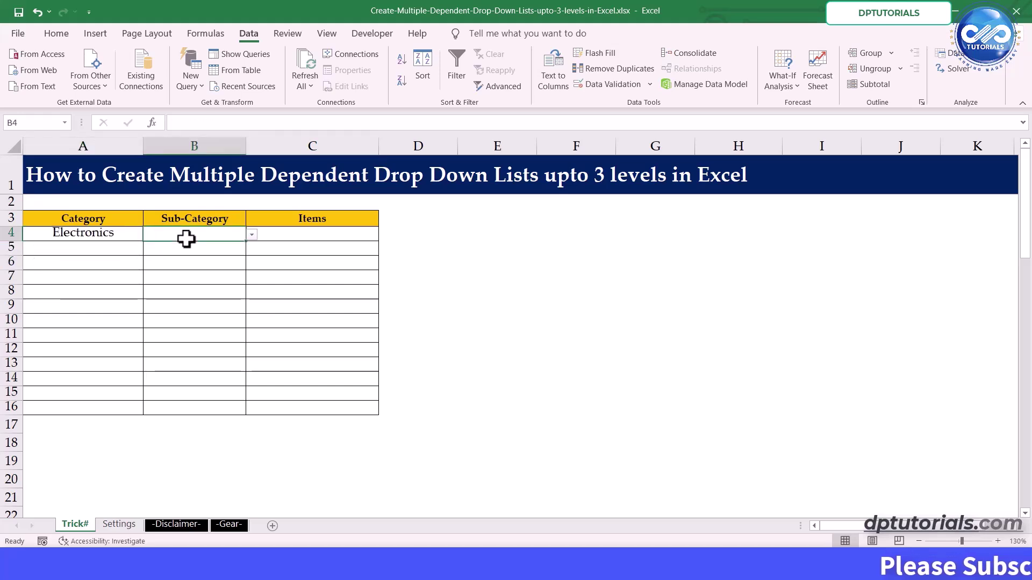
left_click_drag(19, 241, 18, 250)
left_click(251, 245)
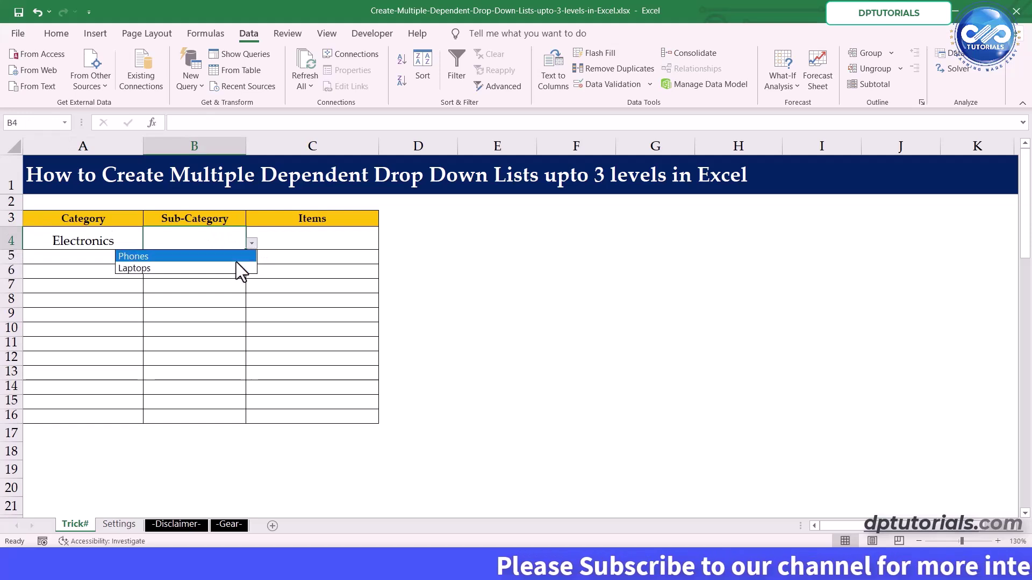
left_click(234, 267)
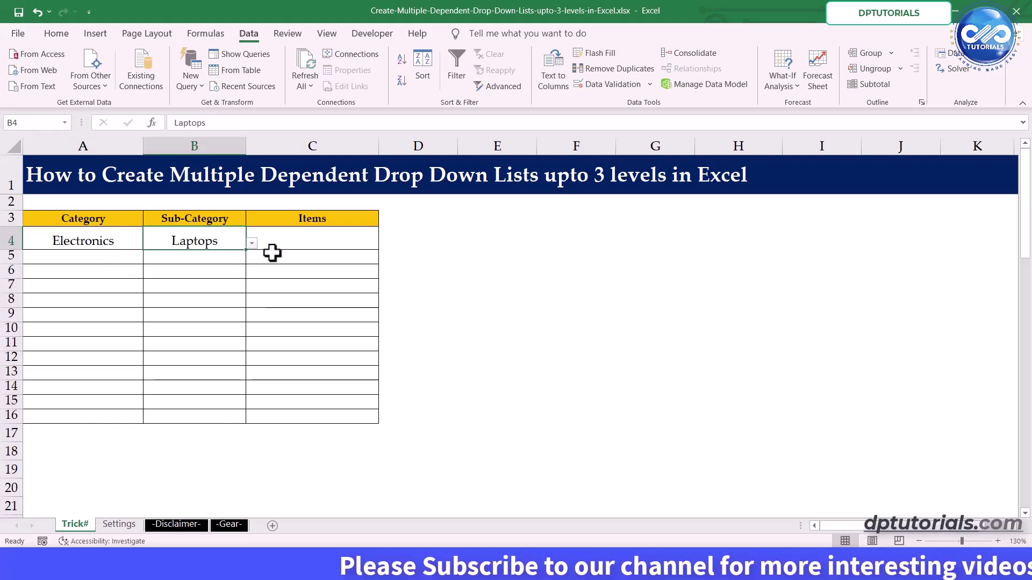
left_click(297, 240)
left_click(384, 244)
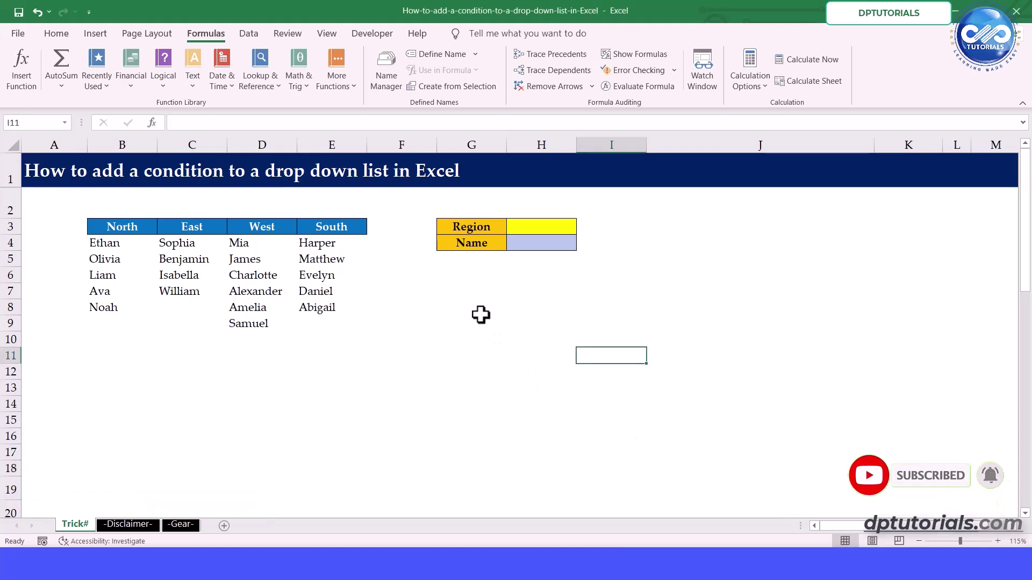
- Select the yellow Region cell H3 in the region names workbook
left_click(248, 292)
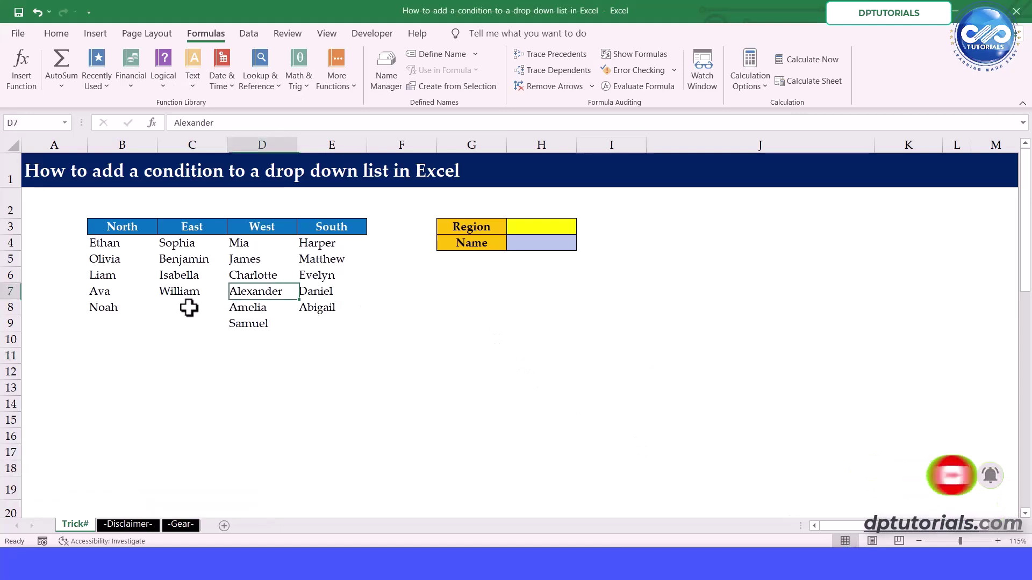
left_click(140, 338)
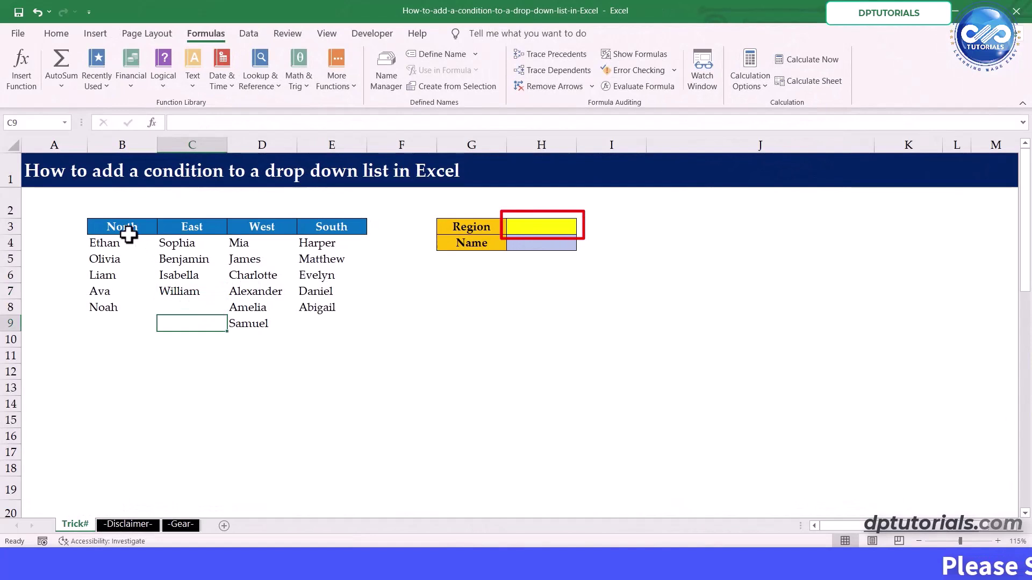
left_click(529, 225)
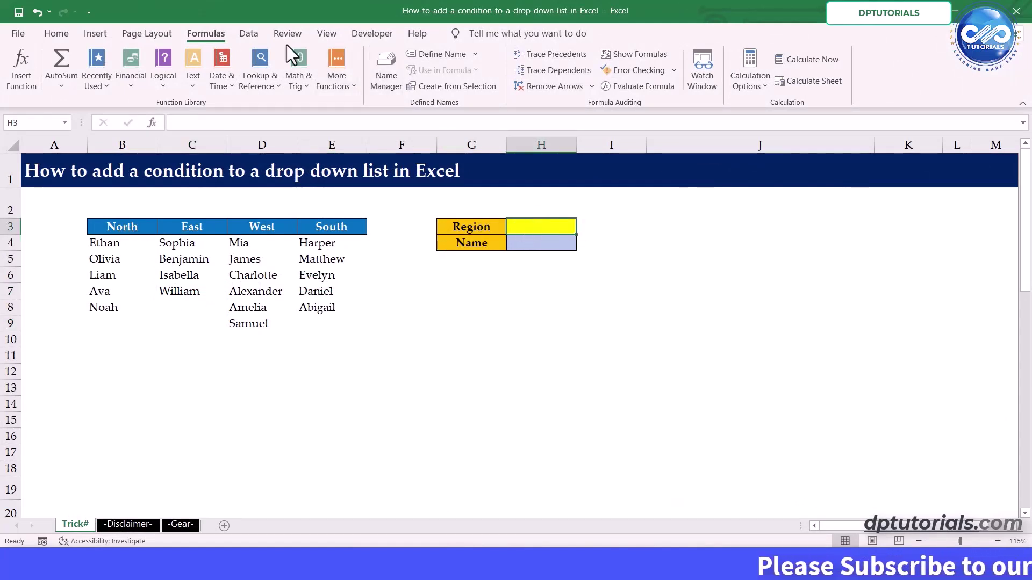
- Add List data validation to H3 with the source =$B$3:$E$3
left_click(259, 36)
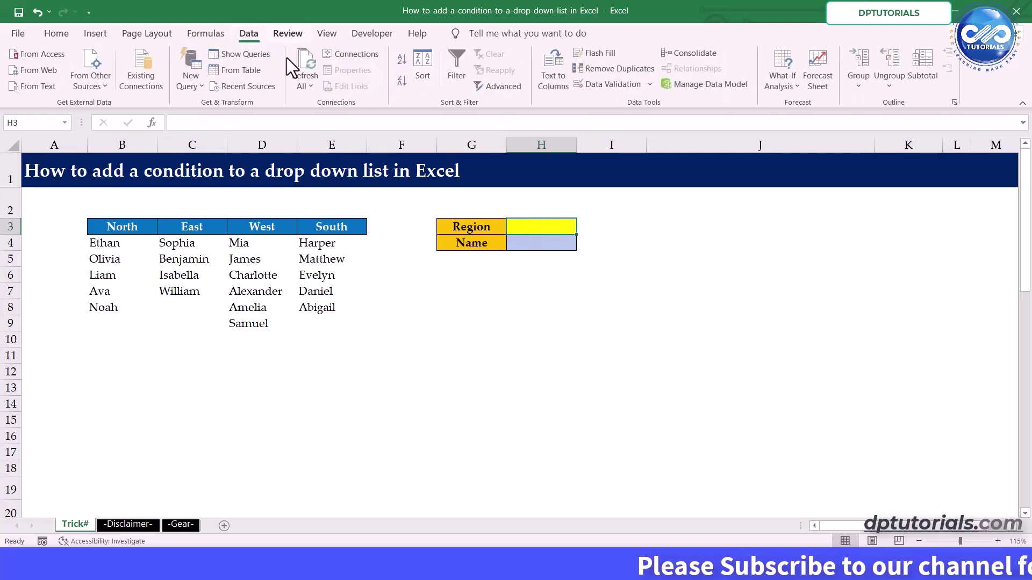
left_click(591, 85)
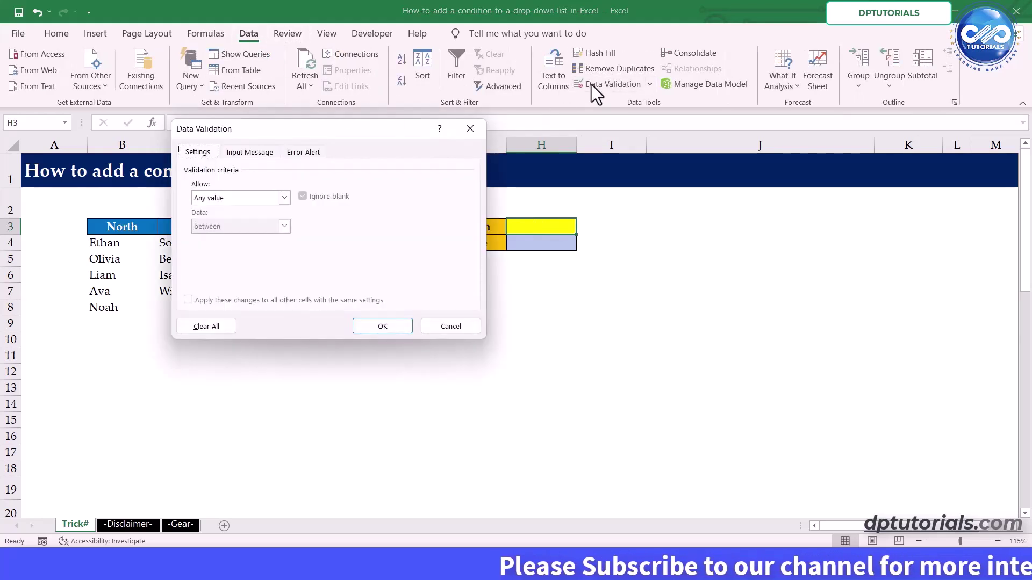
left_click_drag(369, 134, 497, 140)
left_click(370, 202)
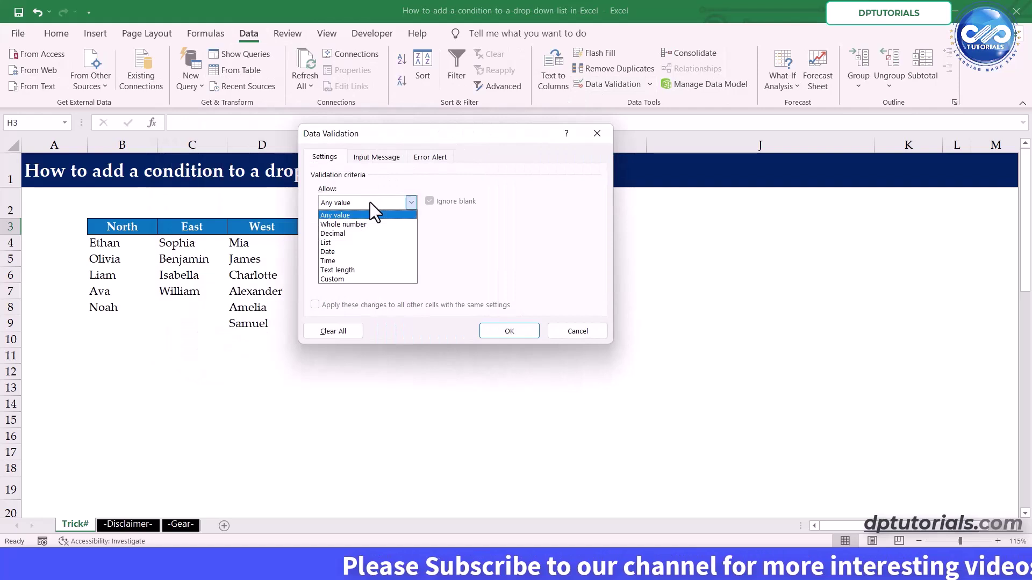
left_click(362, 243)
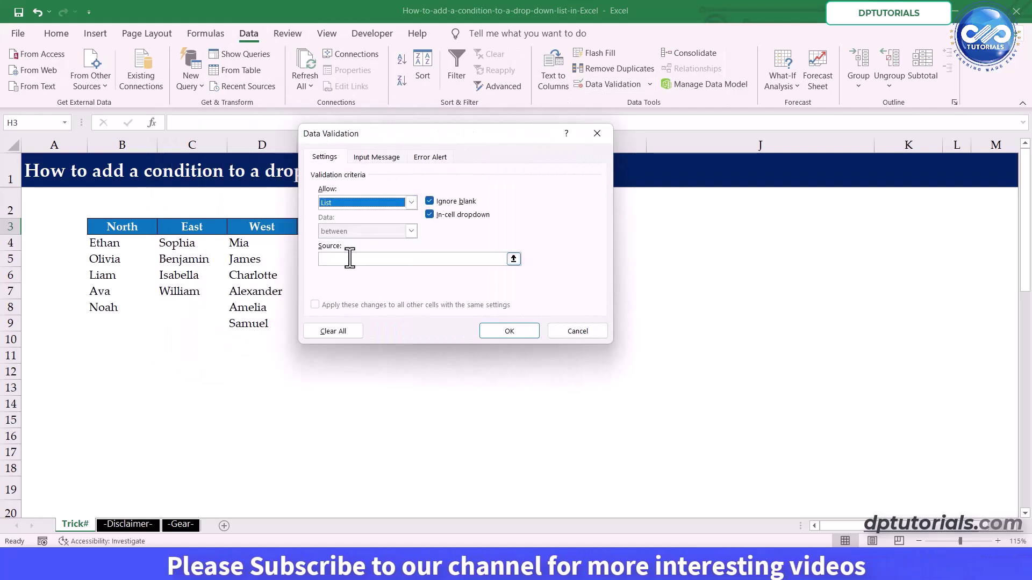
left_click(350, 258)
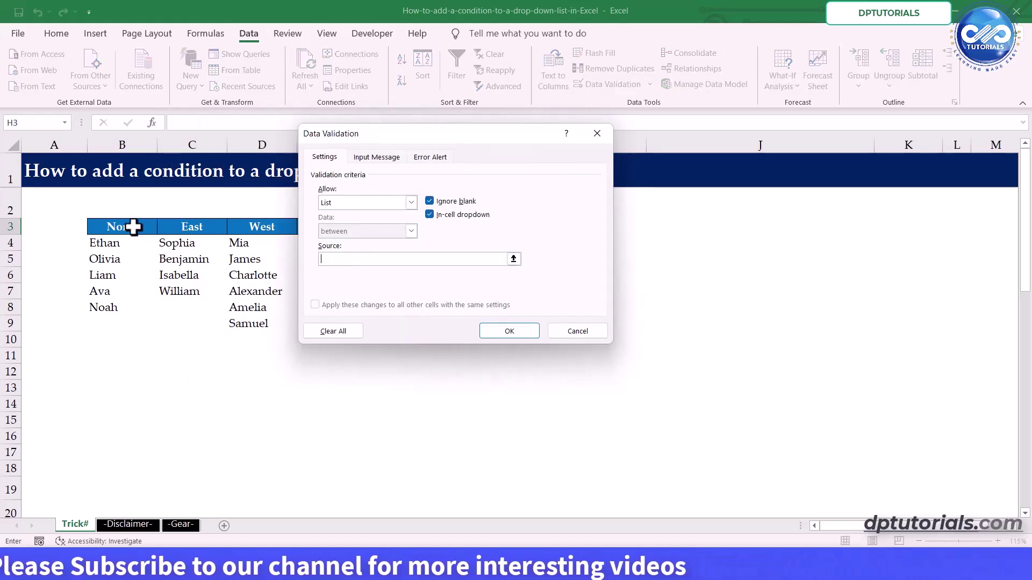
left_click_drag(399, 133, 696, 186)
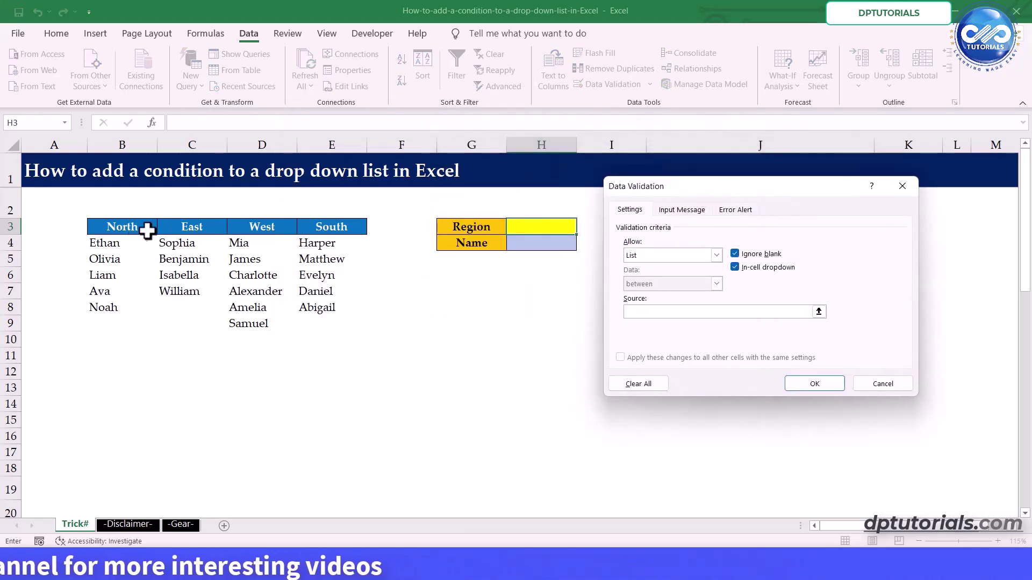
left_click_drag(147, 230, 326, 228)
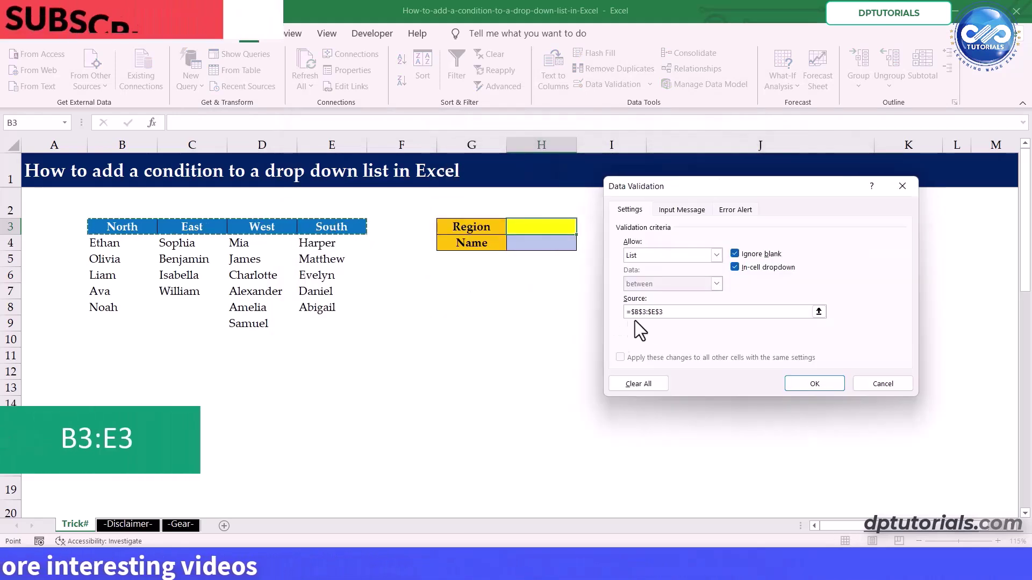
left_click(813, 383)
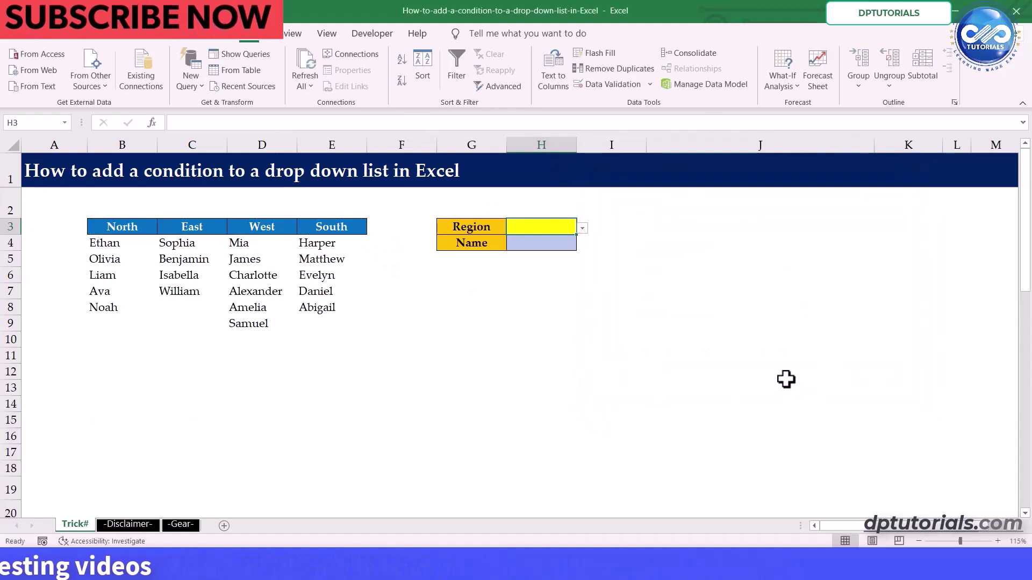
- Check H3's region choices, then give H4 a List validation sourced from =INDIRECT($H$3)
left_click(581, 229)
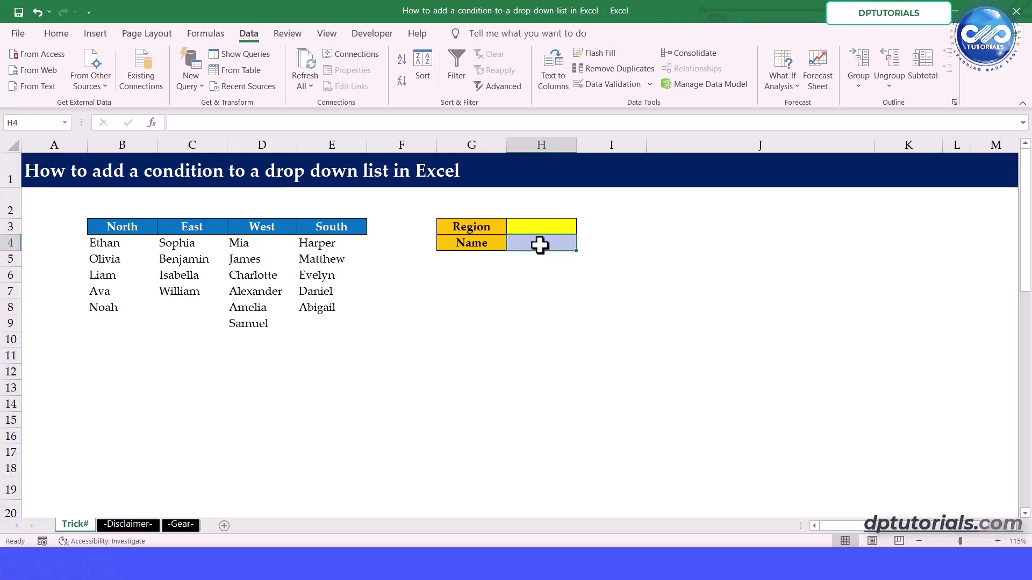
left_click(612, 85)
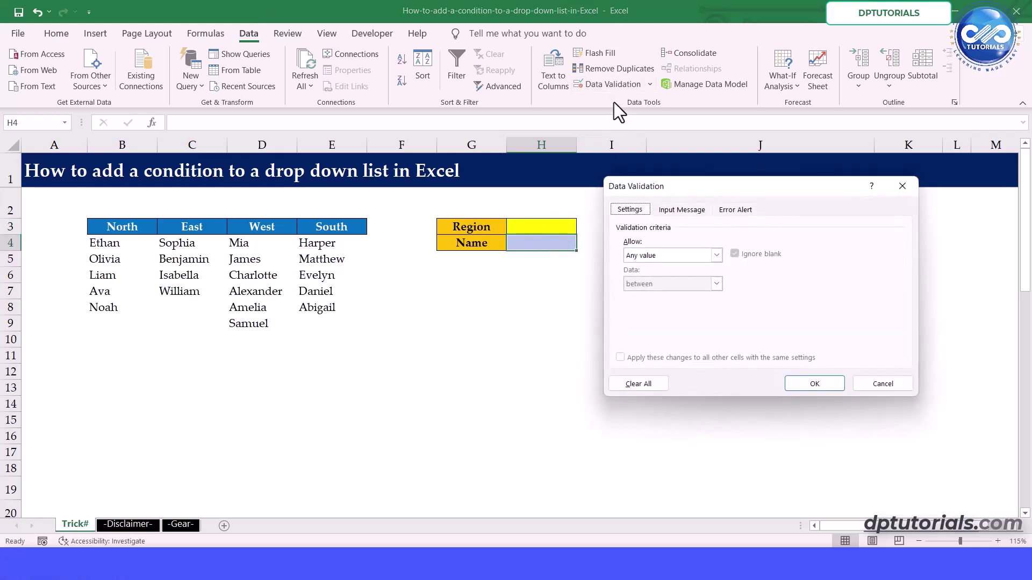
left_click(631, 295)
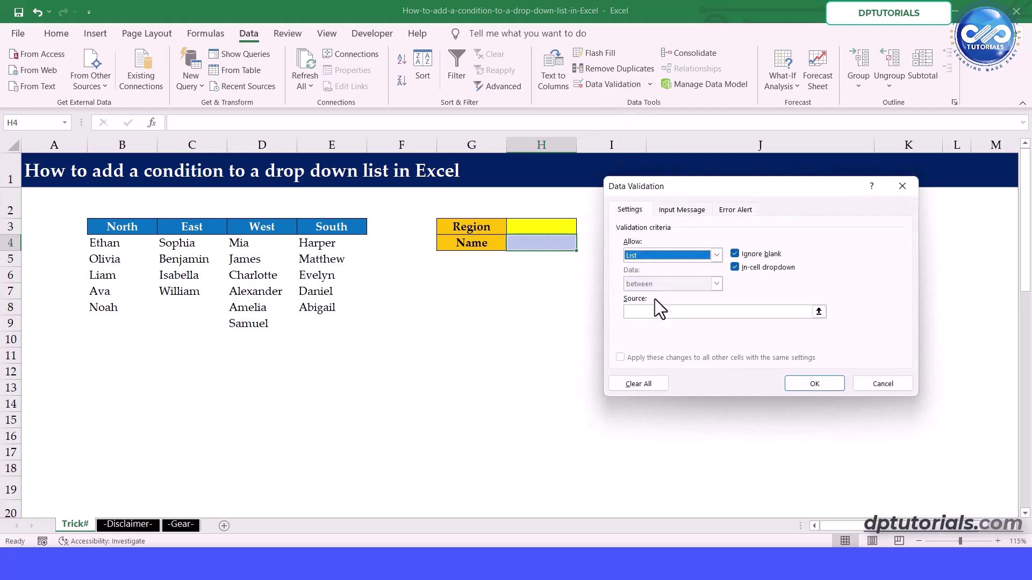
left_click(656, 313)
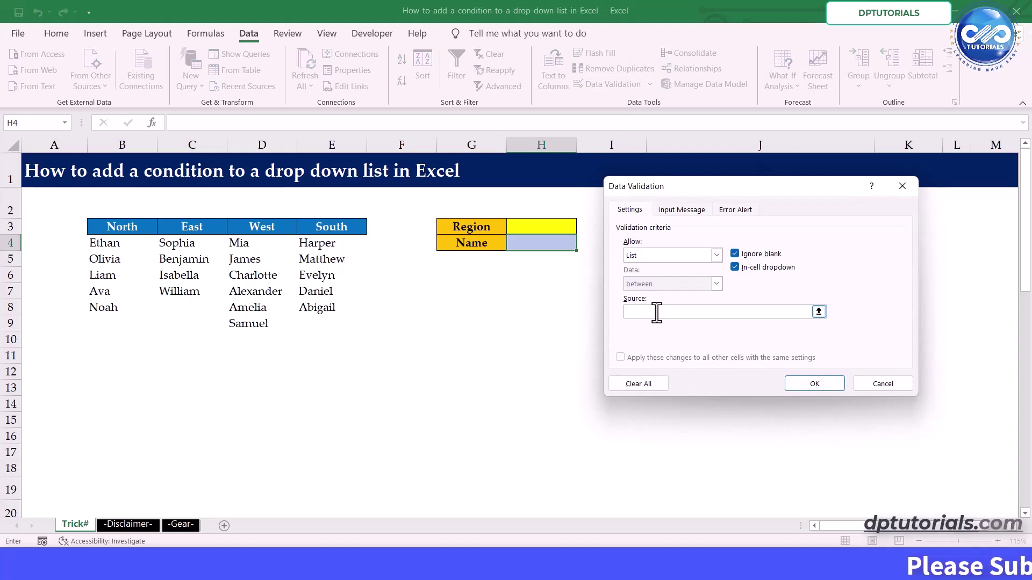
type("=IND")
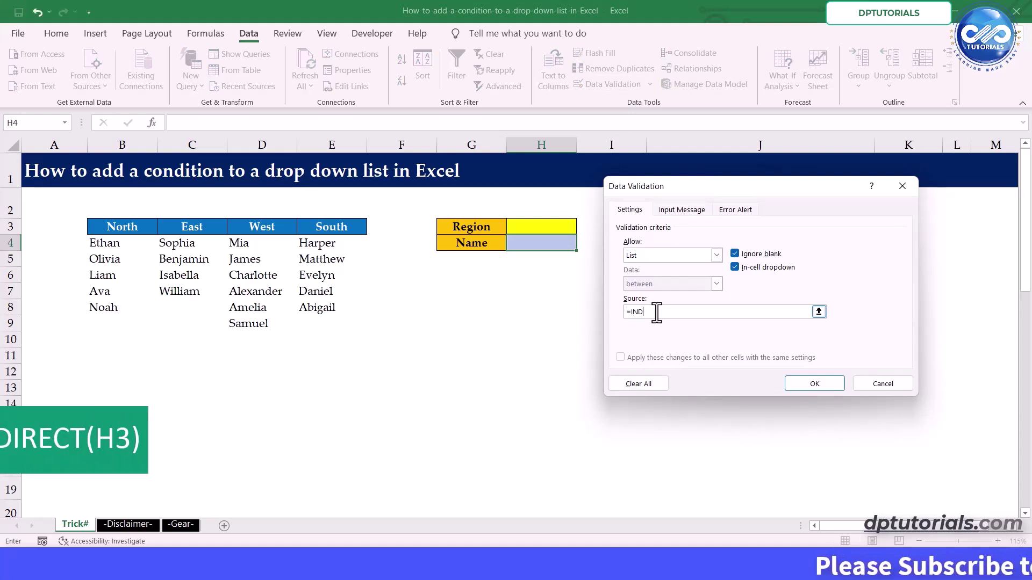
type("IRECT(")
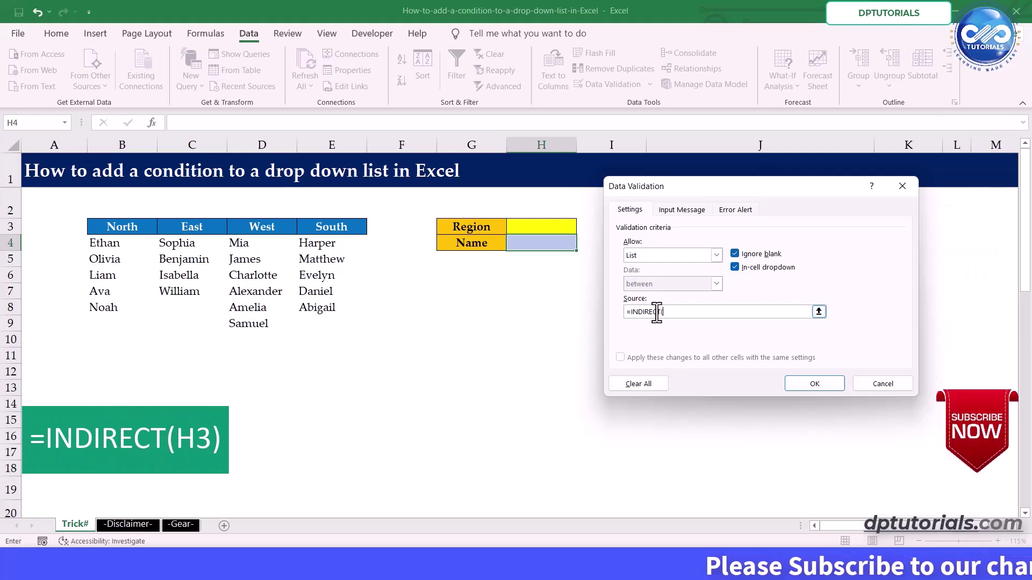
left_click(548, 227)
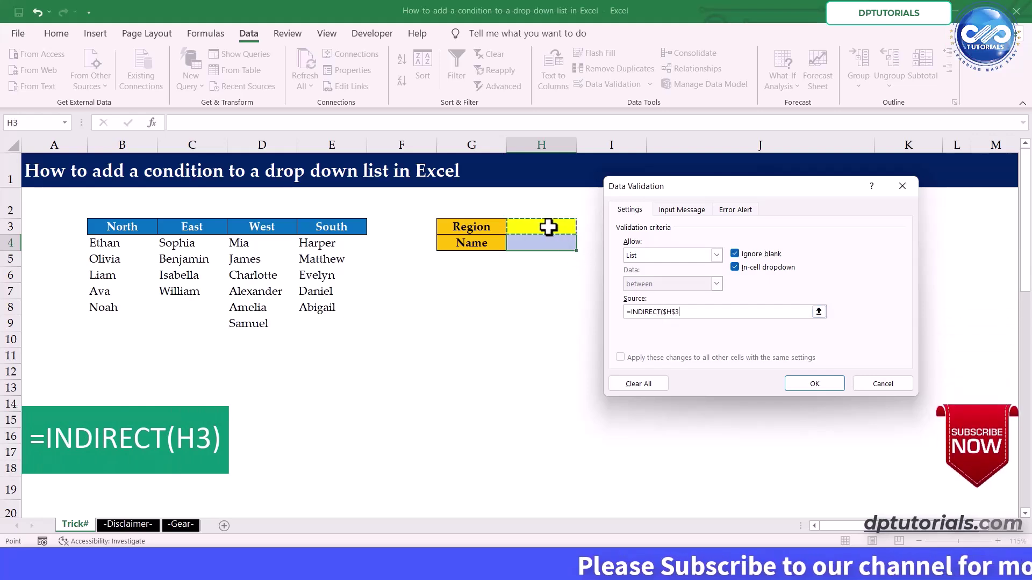
type(")")
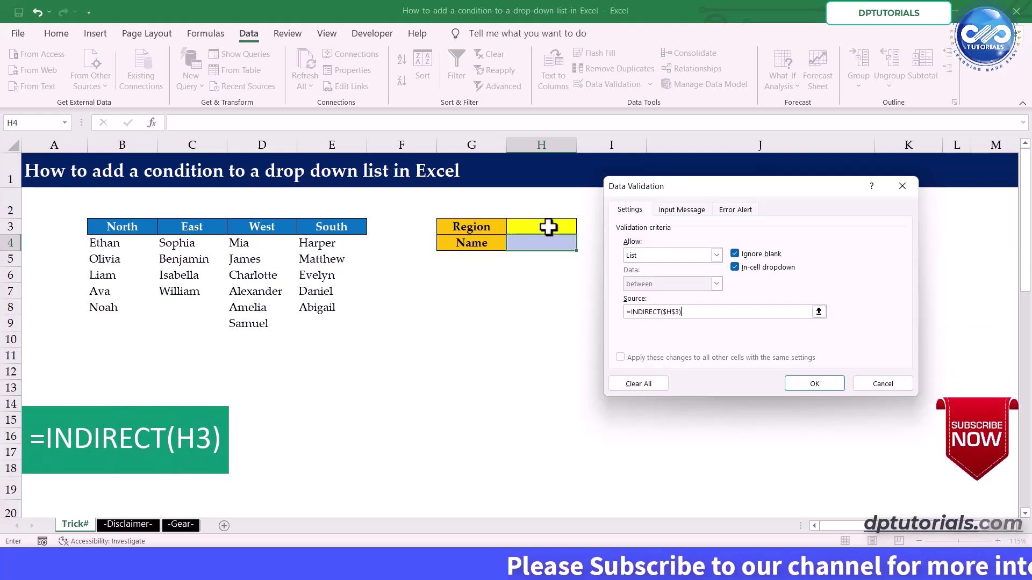
left_click(806, 384)
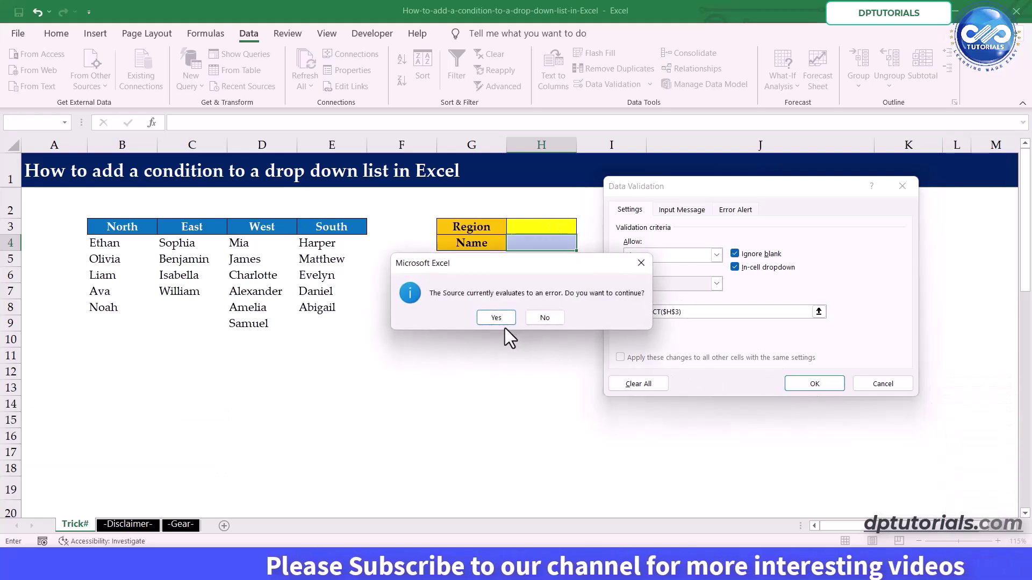
left_click(496, 318)
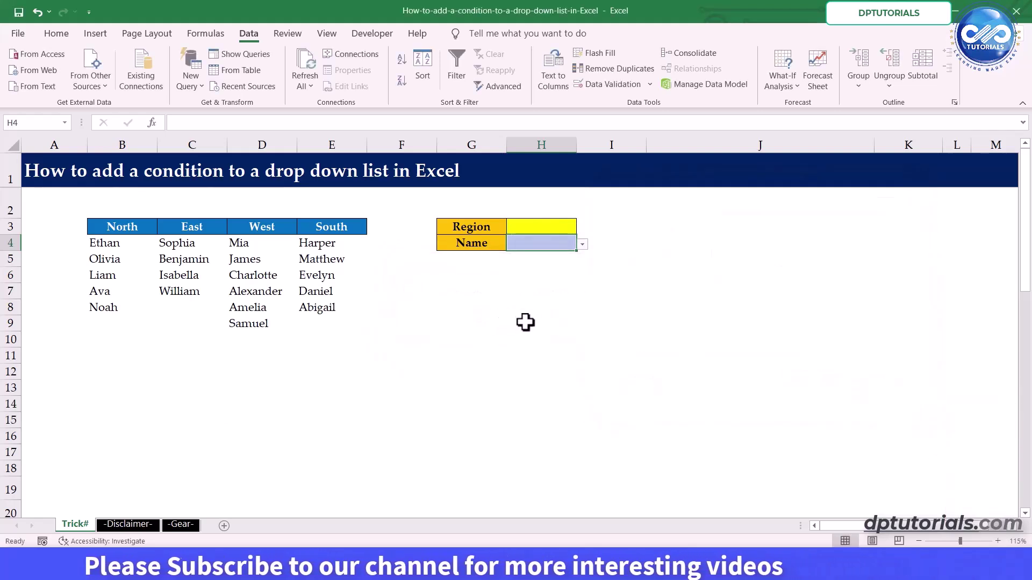
left_click(530, 305)
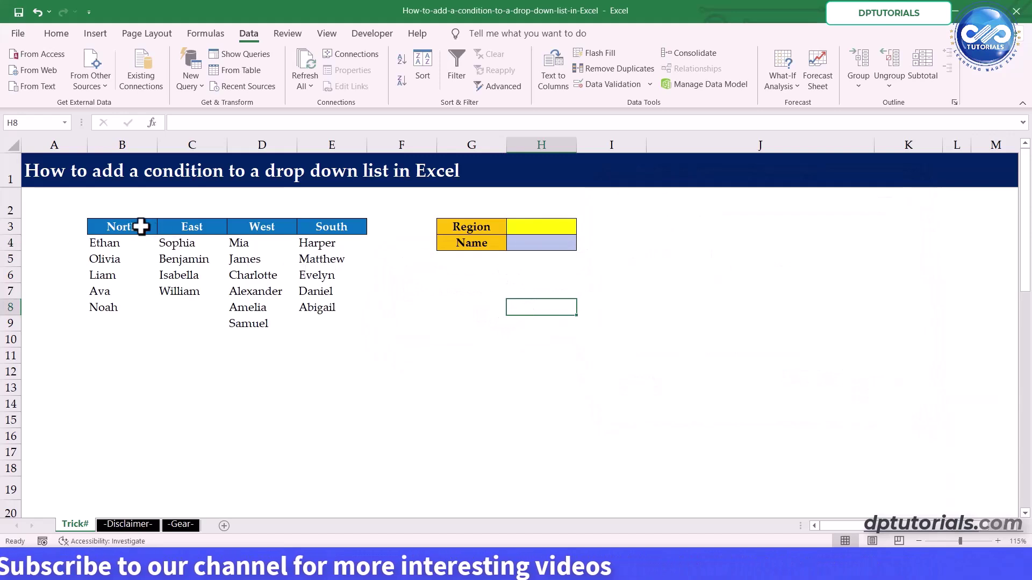
- Create the names North, East, West and South from the top row of B3:E9
left_click(143, 225)
left_click(340, 326, "shift")
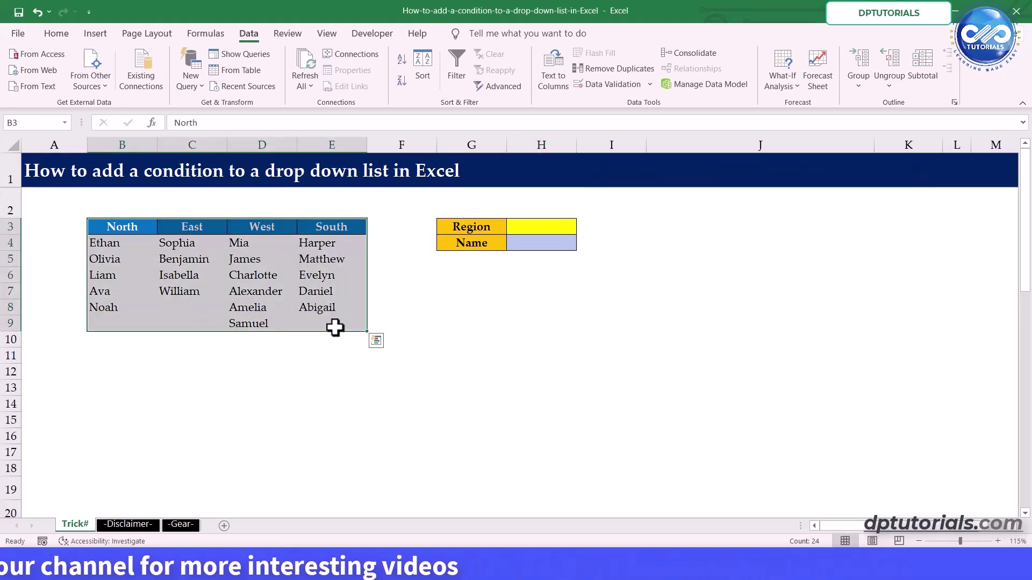
left_click(211, 35)
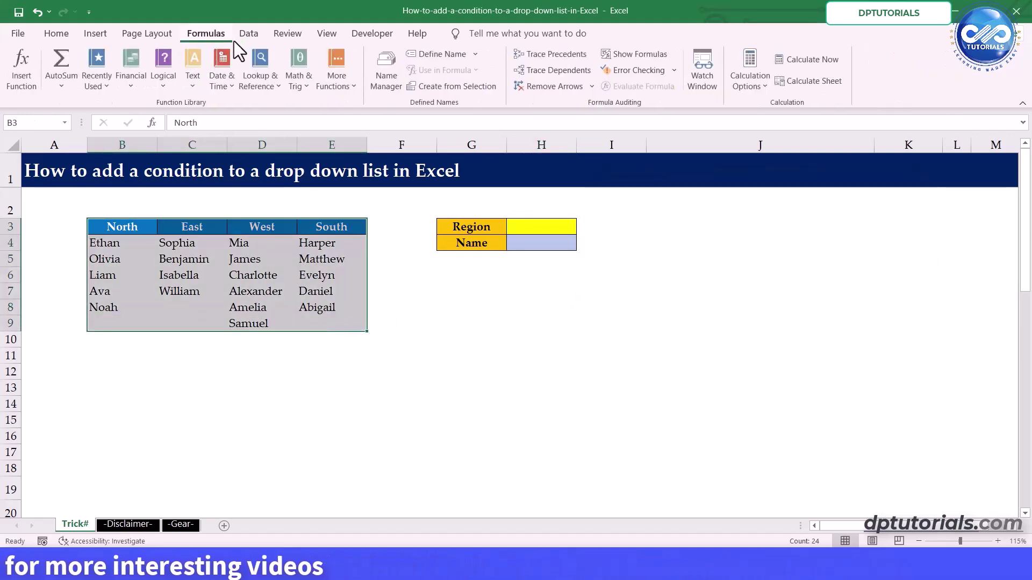
left_click(456, 87)
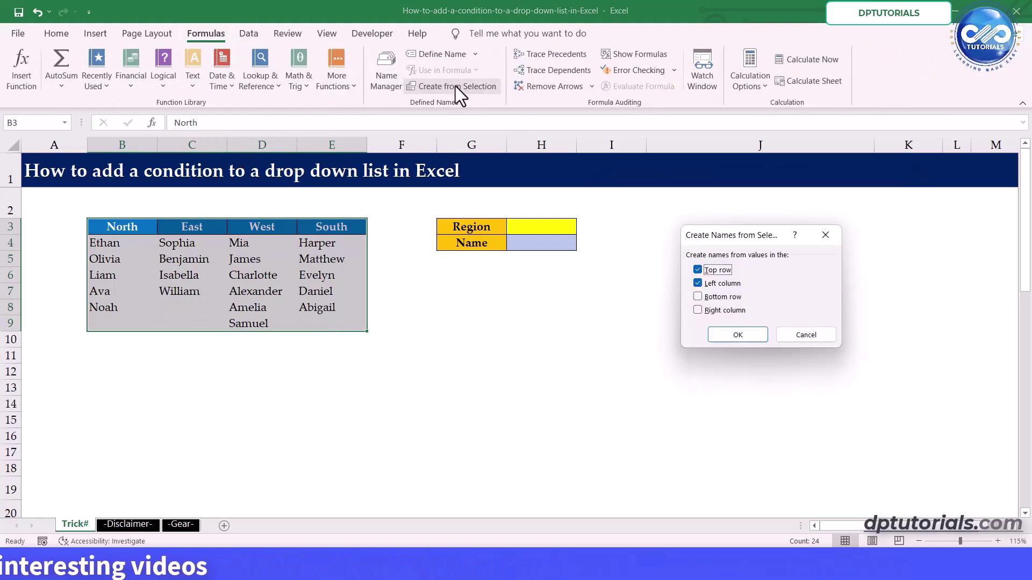
left_click(701, 277)
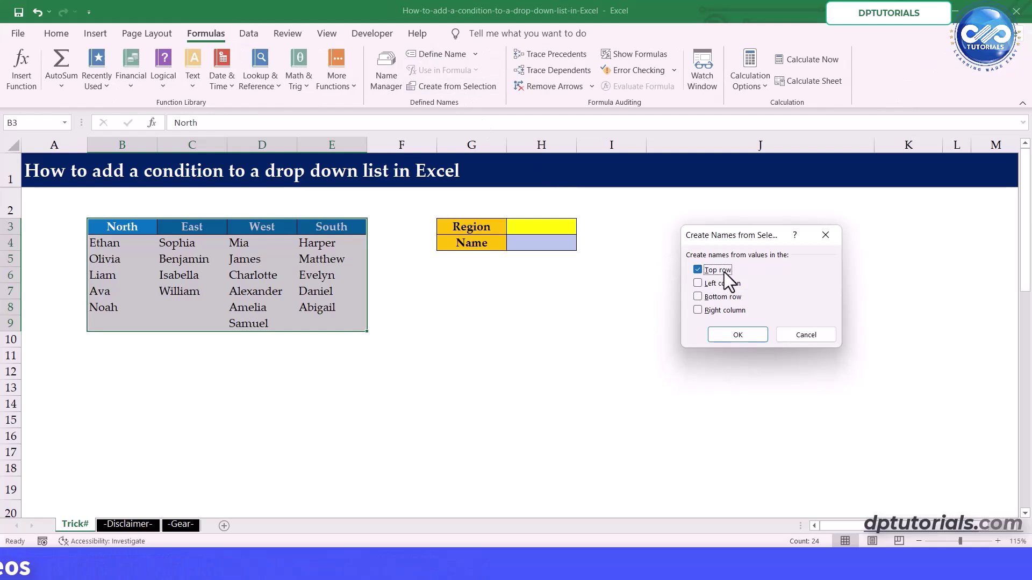
left_click(738, 335)
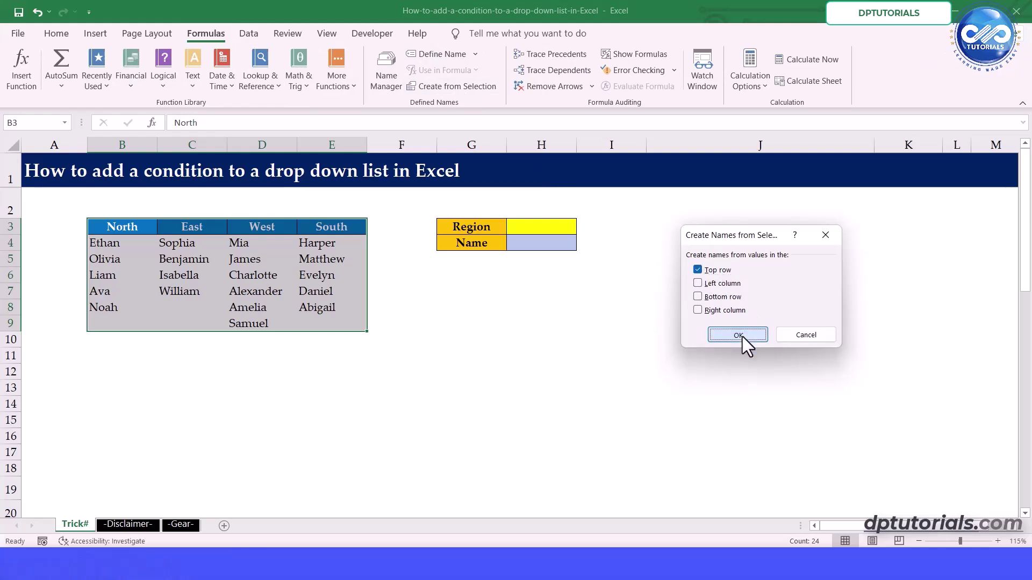
- Check in Name Manager which cells the East name covers
left_click(387, 62)
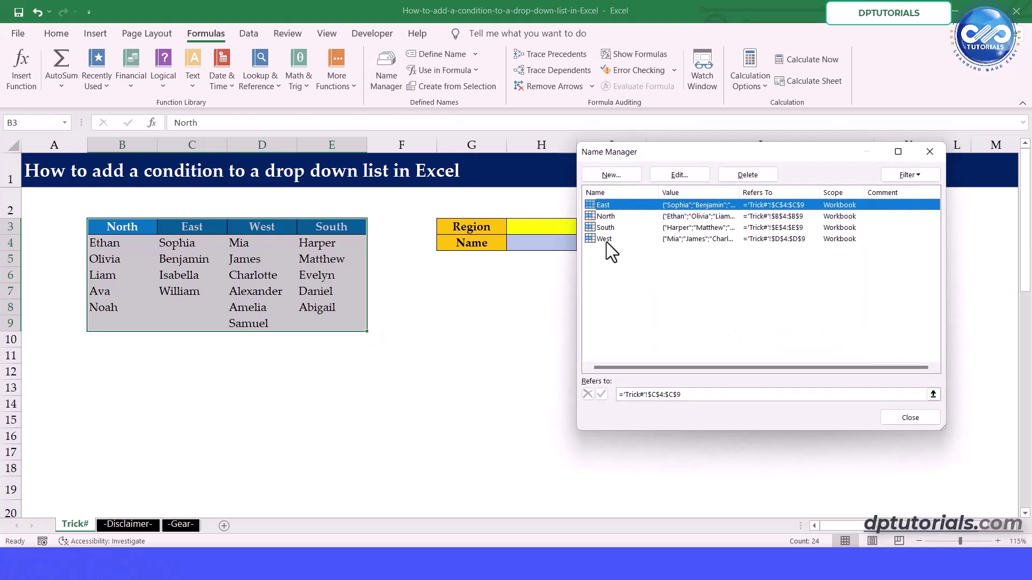
left_click(655, 395)
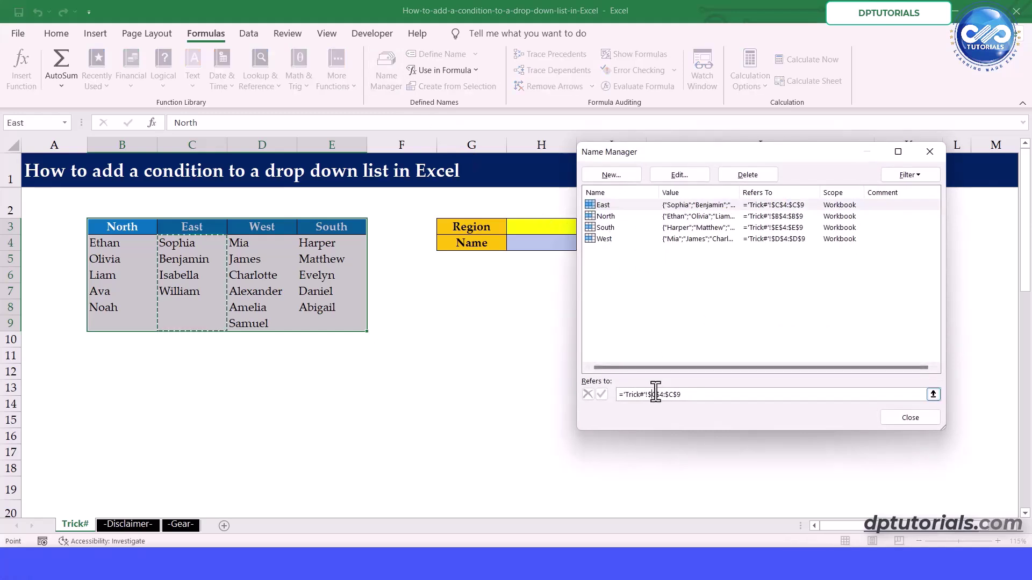
left_click(909, 418)
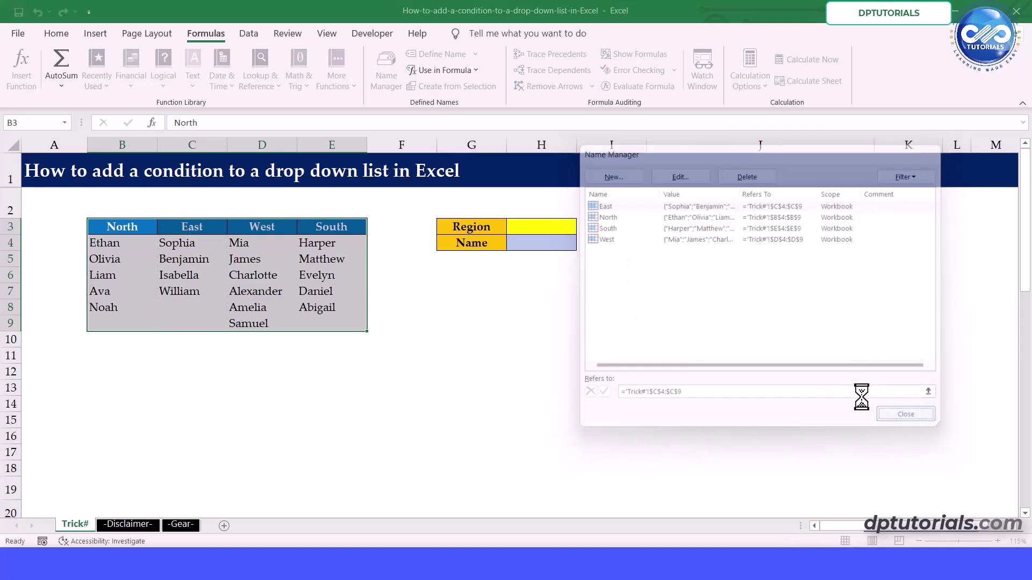
- Set Region H3 to North, then East, checking H4's name list for each
left_click(562, 226)
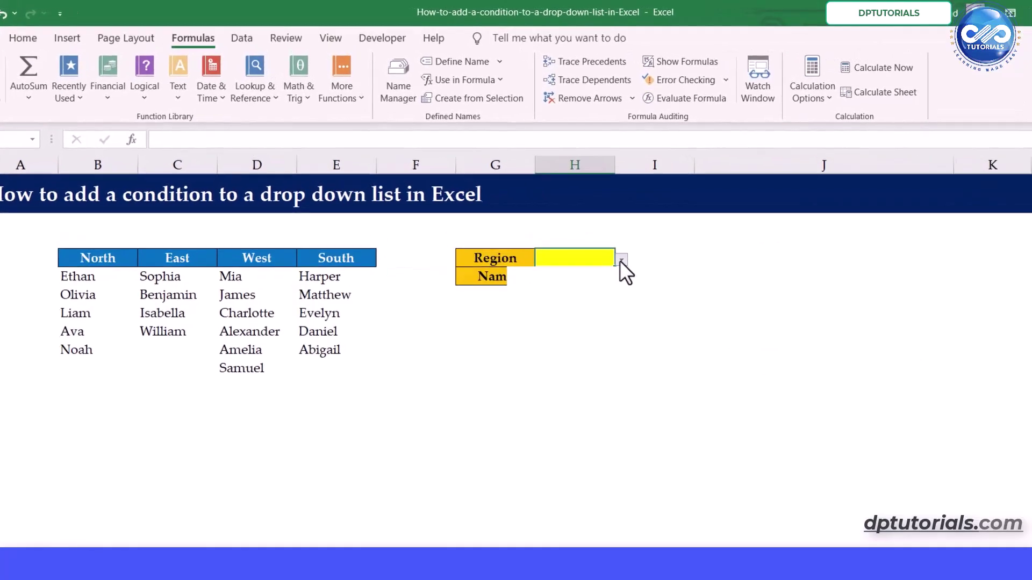
left_click(602, 244)
left_click(537, 258)
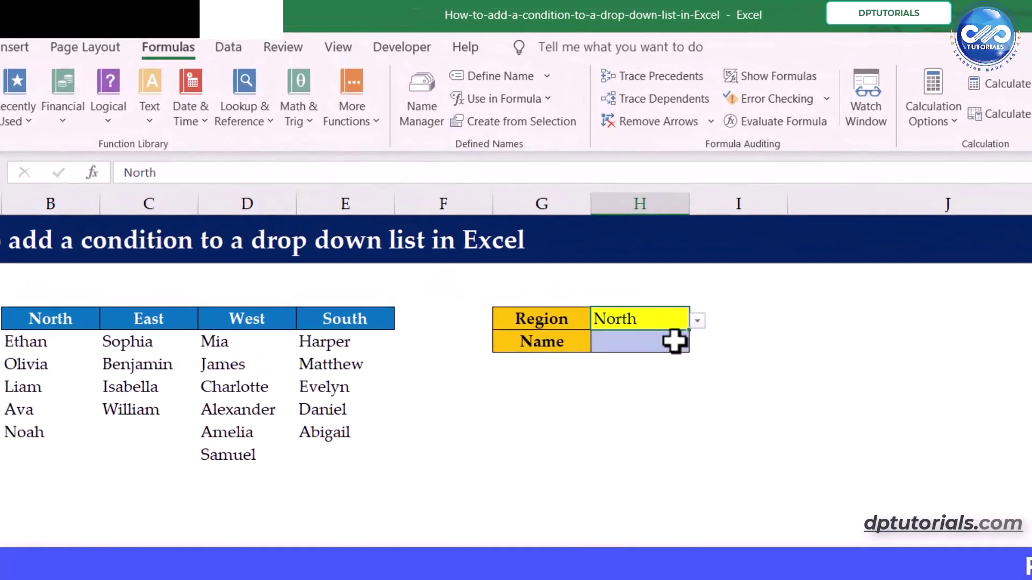
left_click(674, 341)
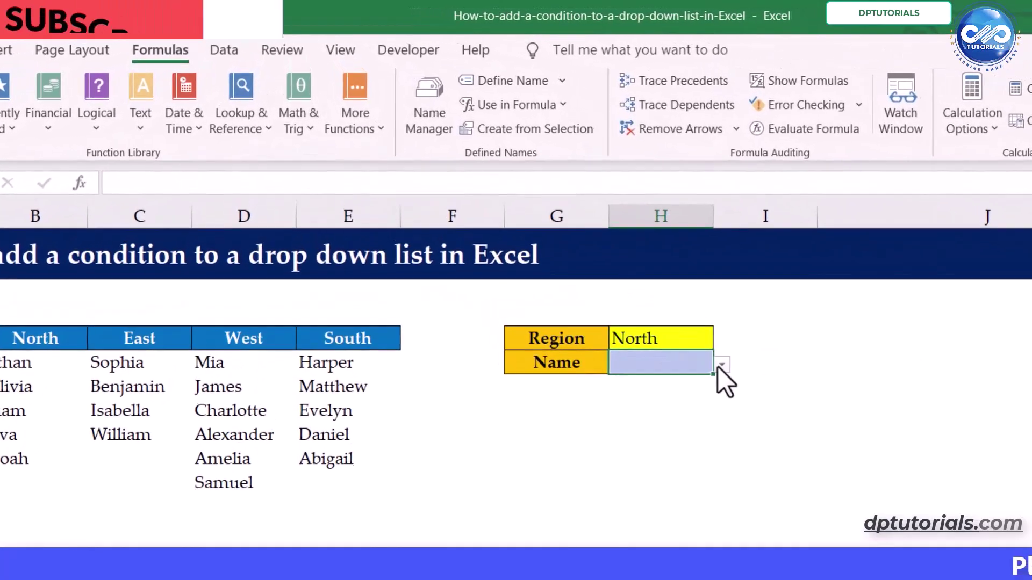
left_click(697, 343)
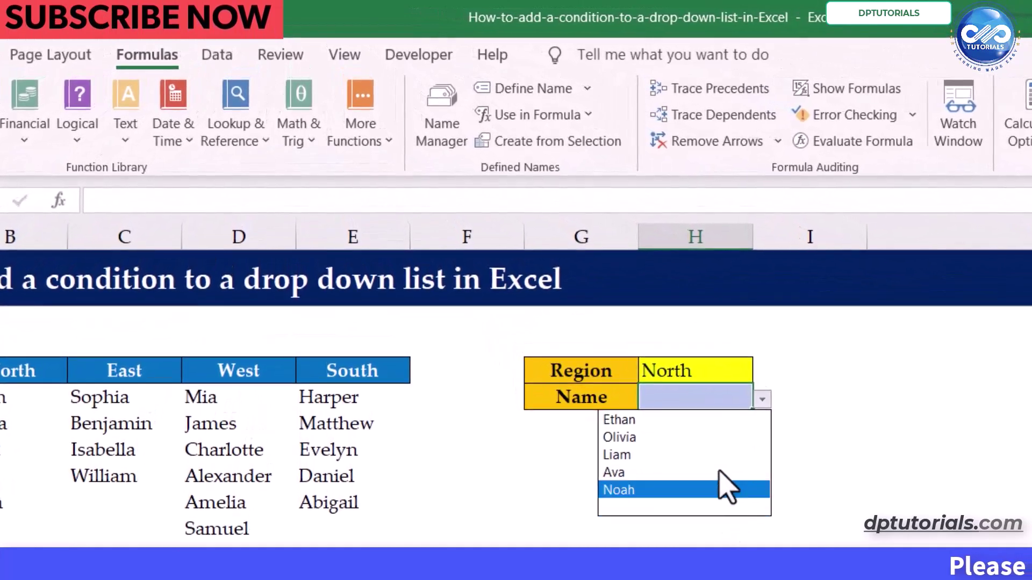
left_click(733, 367)
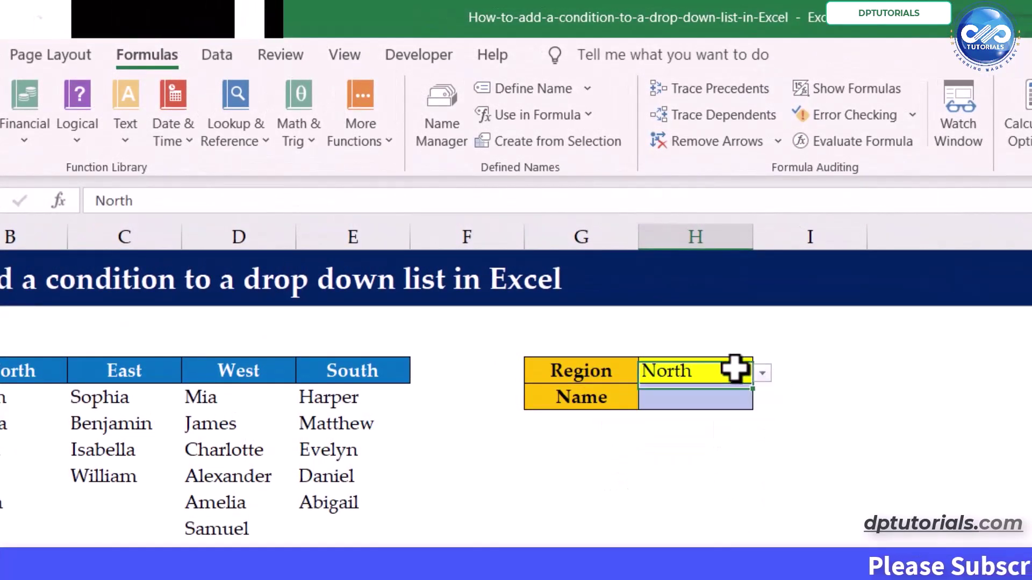
left_click(762, 372)
left_click(737, 414)
left_click(737, 398)
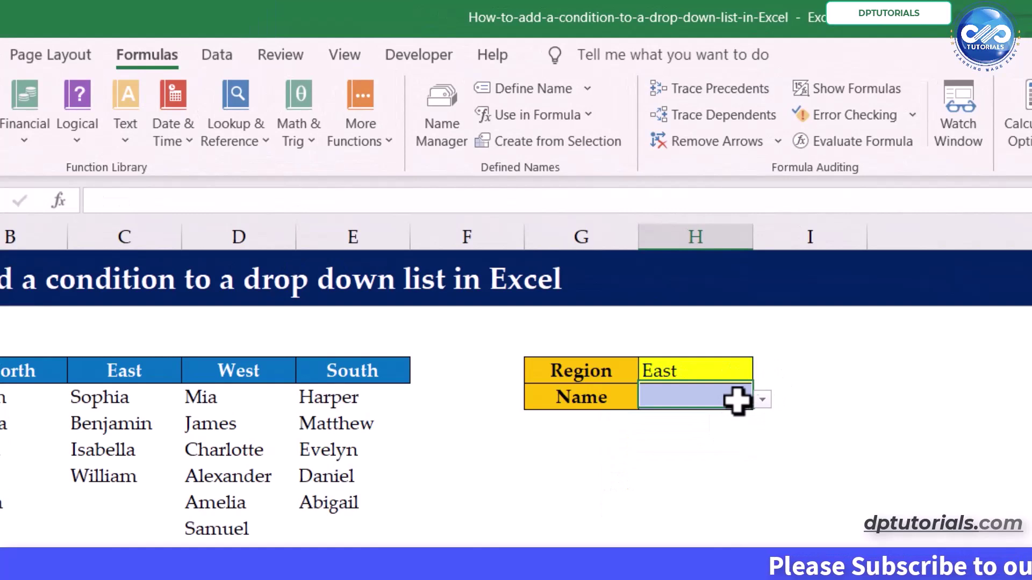
left_click(762, 399)
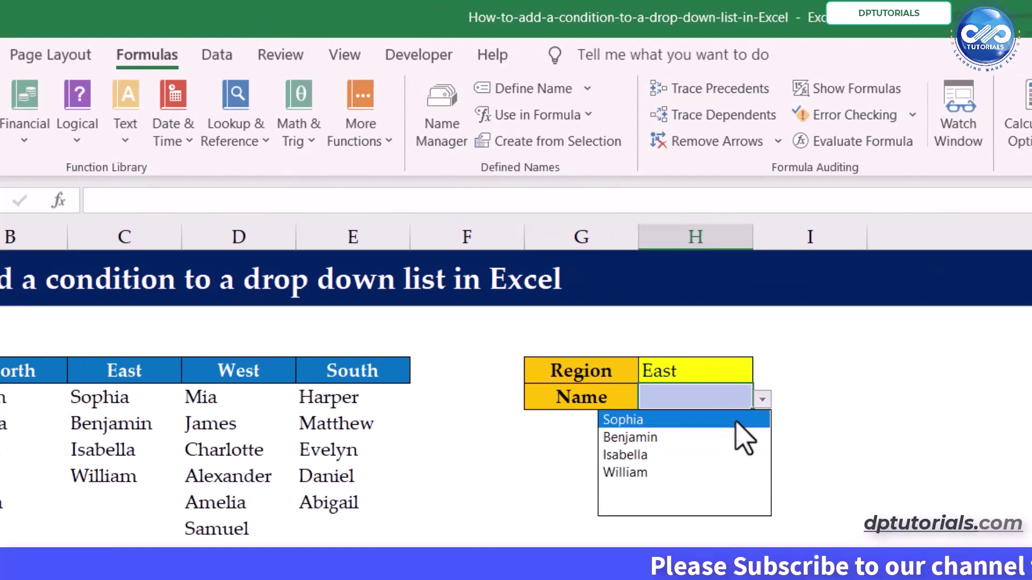
- Set Region H3 to West, then South, checking H4's name list for each
left_click(731, 372)
left_click(761, 375)
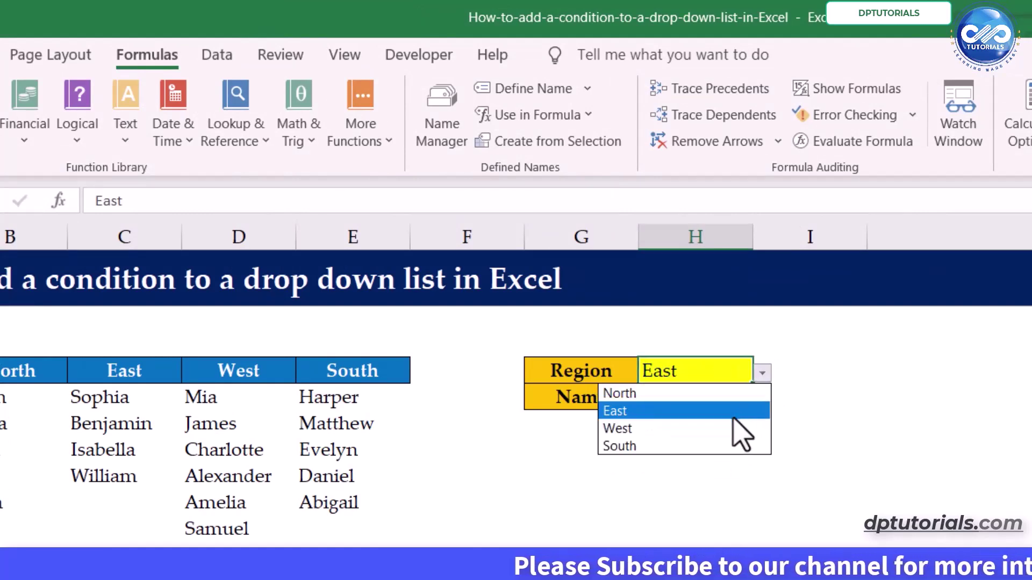
left_click(741, 439)
left_click(724, 398)
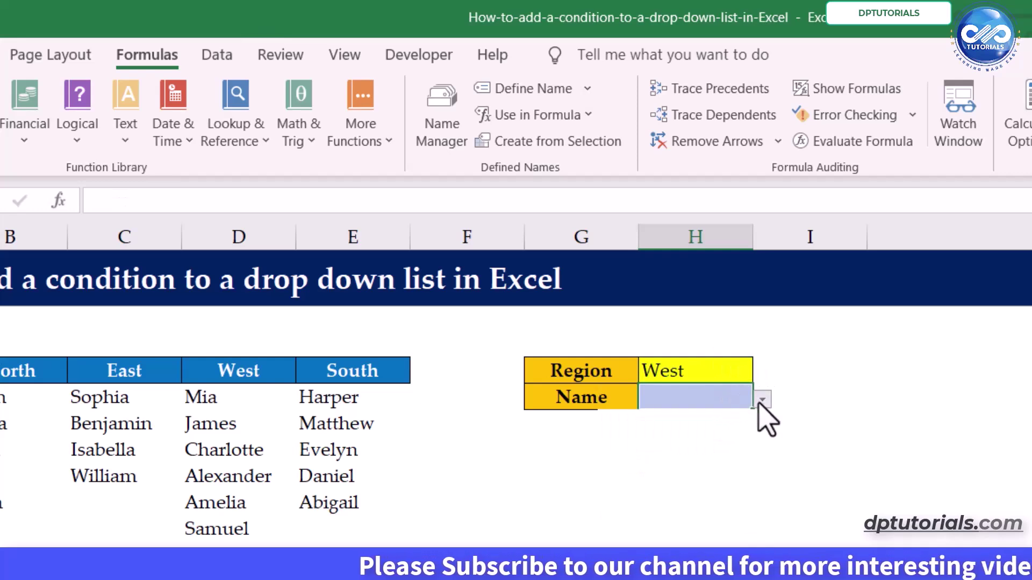
left_click(762, 399)
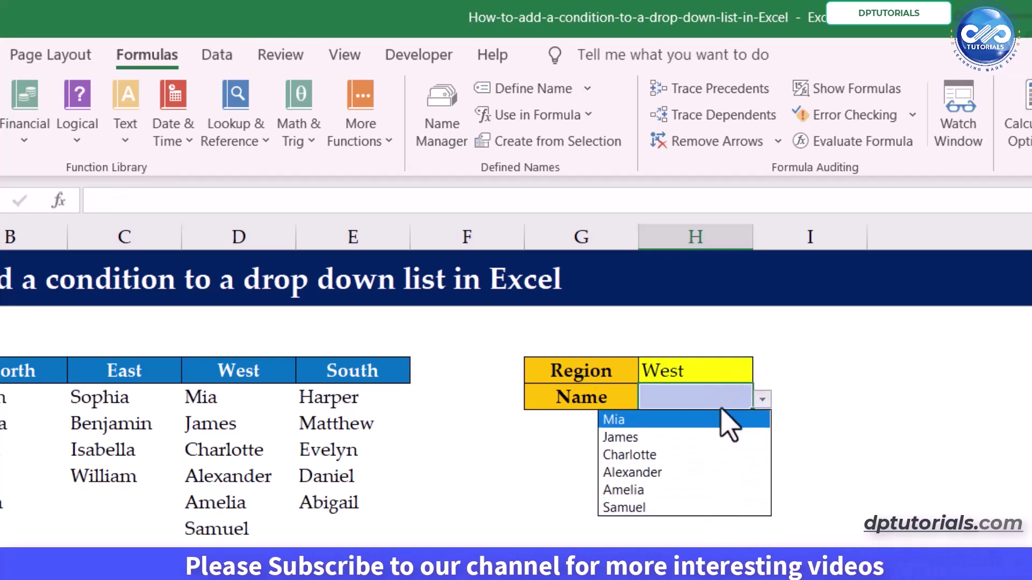
left_click(762, 399)
left_click(747, 373)
left_click(762, 372)
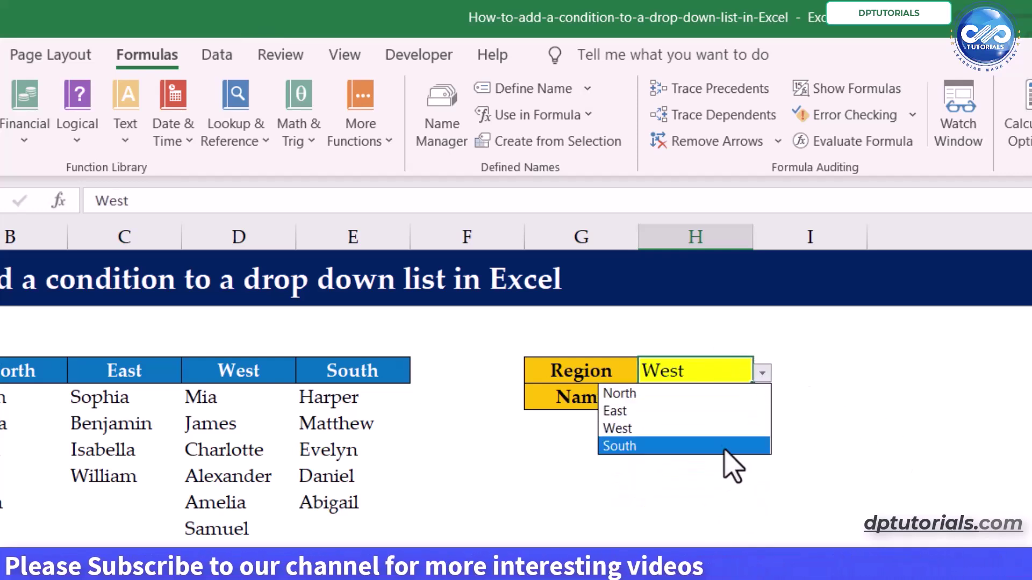
left_click(727, 445)
left_click(720, 398)
left_click(762, 399)
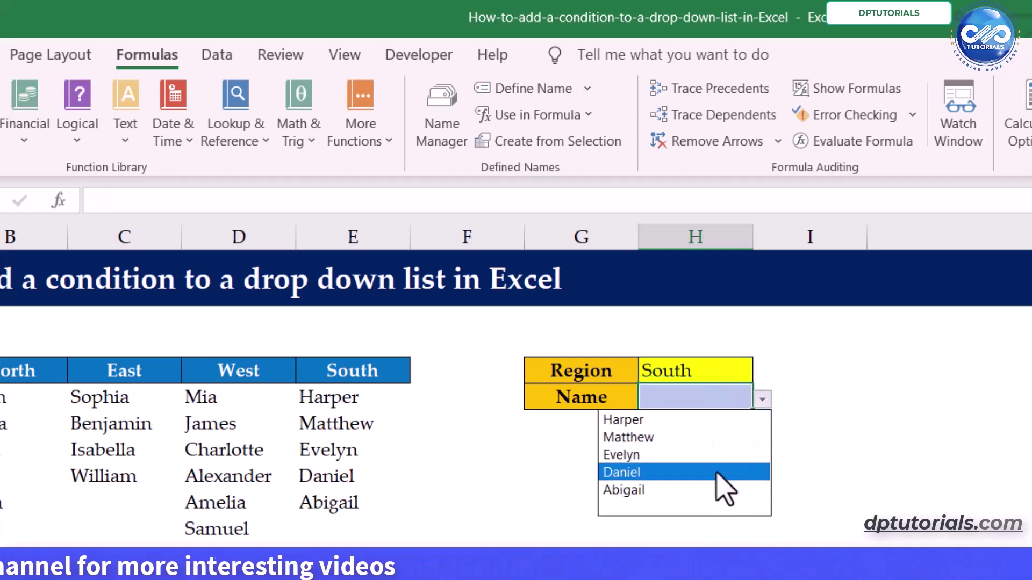
left_click(762, 399)
scroll(700, 391, "up", 1)
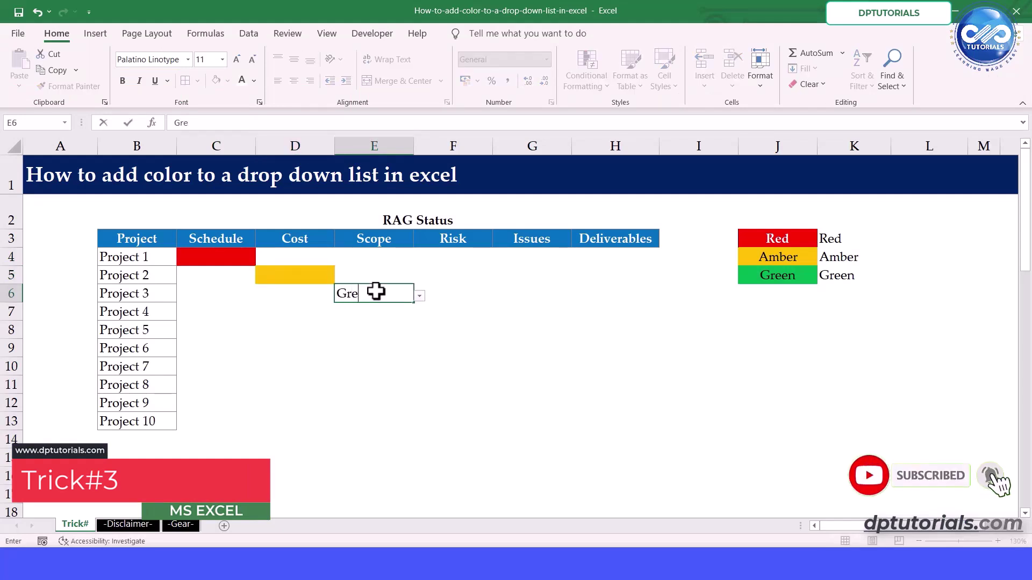
- Enter Green in E6, copy it down to E10, and enter Red in F6
type("en")
key("Return")
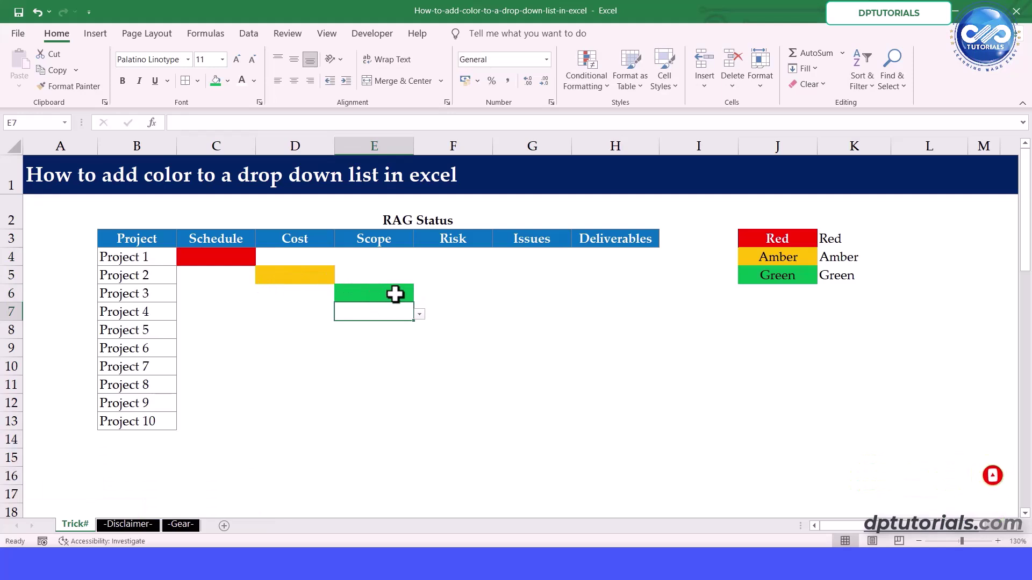
left_click_drag(405, 368, 406, 372)
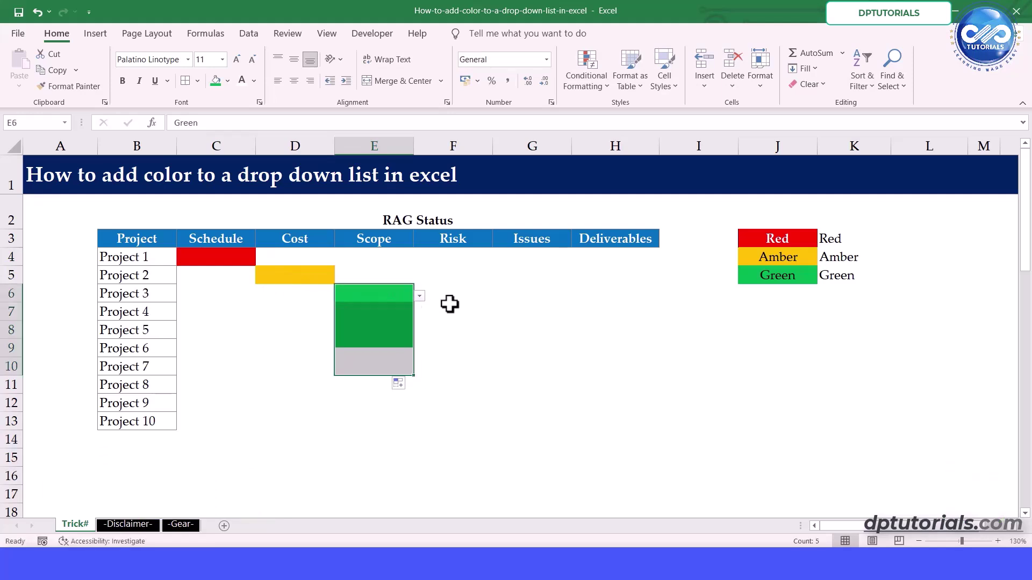
left_click(451, 299)
type("Red")
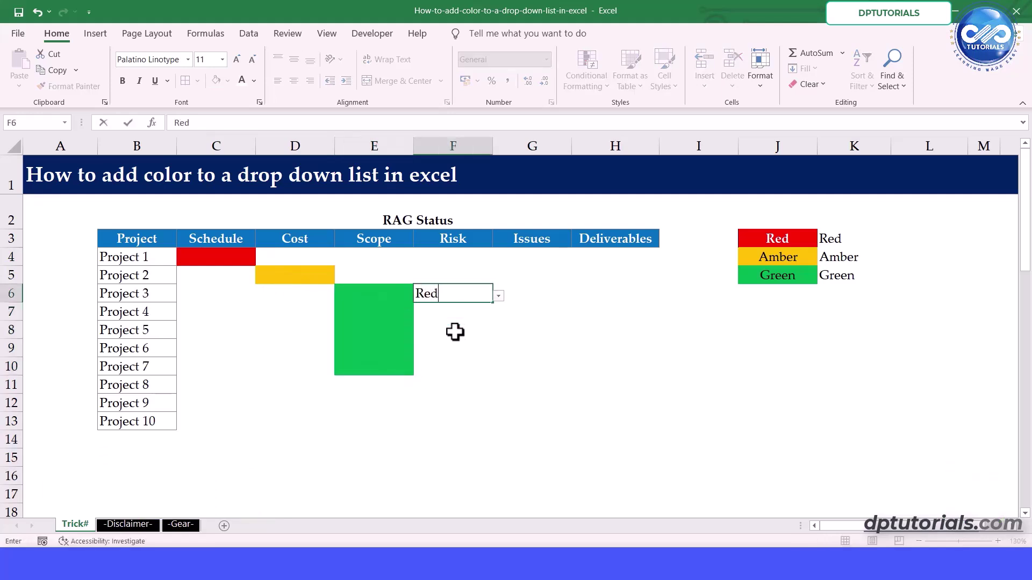
key("Return")
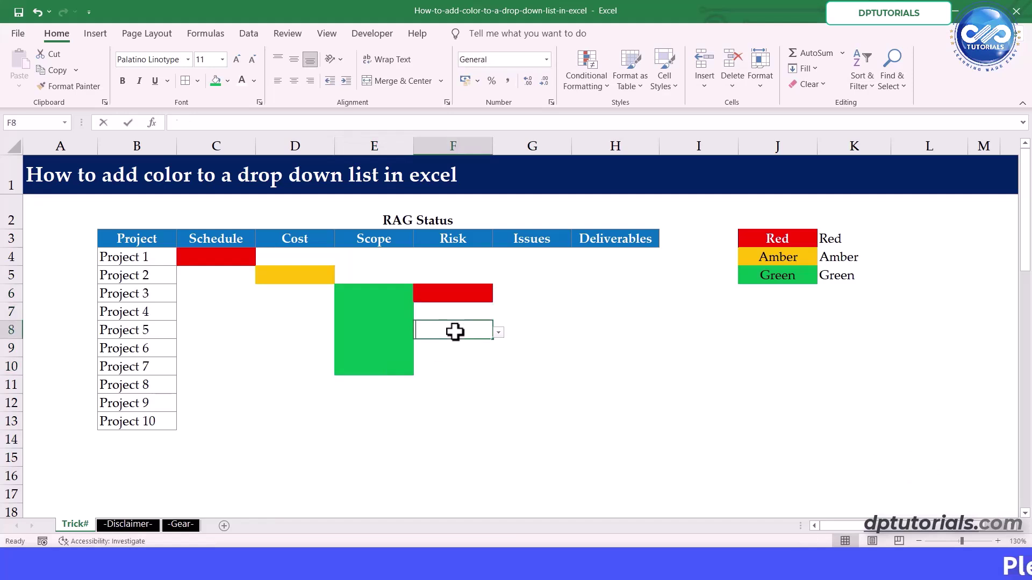
- Pick Green for F9 and Amber for G9 and H9 from their drop-downs
type("A")
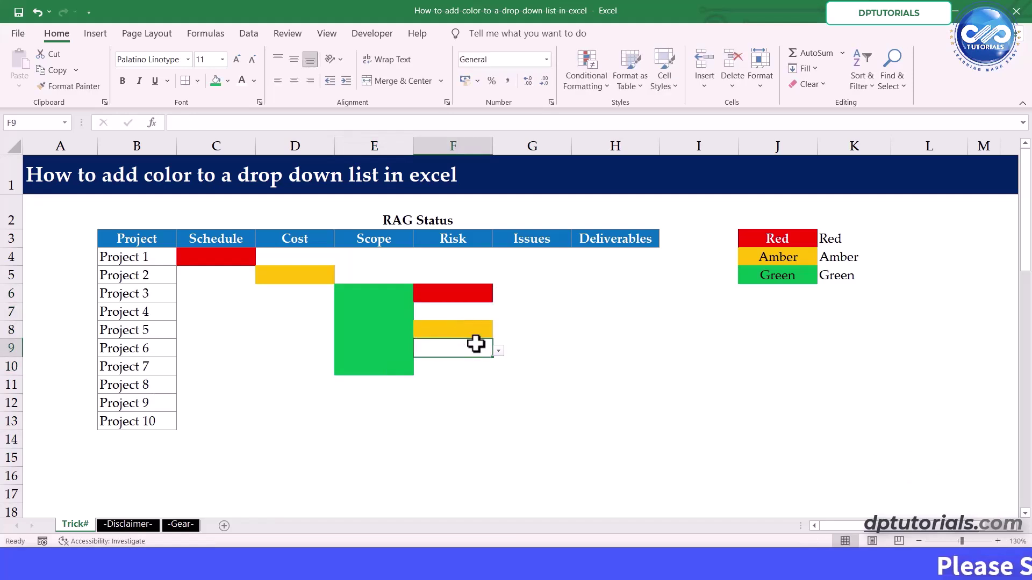
left_click(499, 351)
left_click(483, 386)
left_click(565, 350)
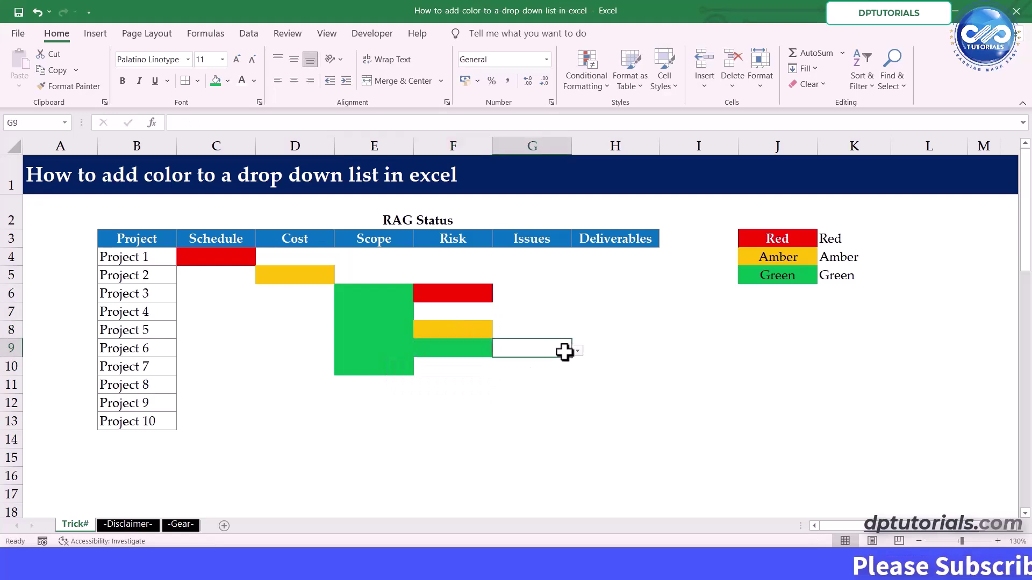
left_click(577, 351)
left_click(567, 378)
left_click(637, 351)
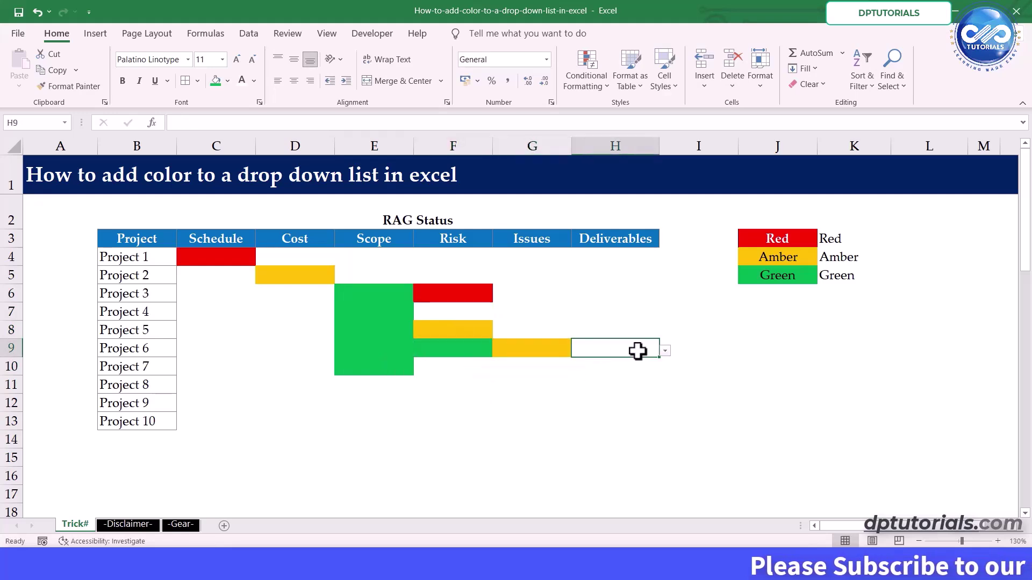
left_click(662, 352)
left_click(663, 392)
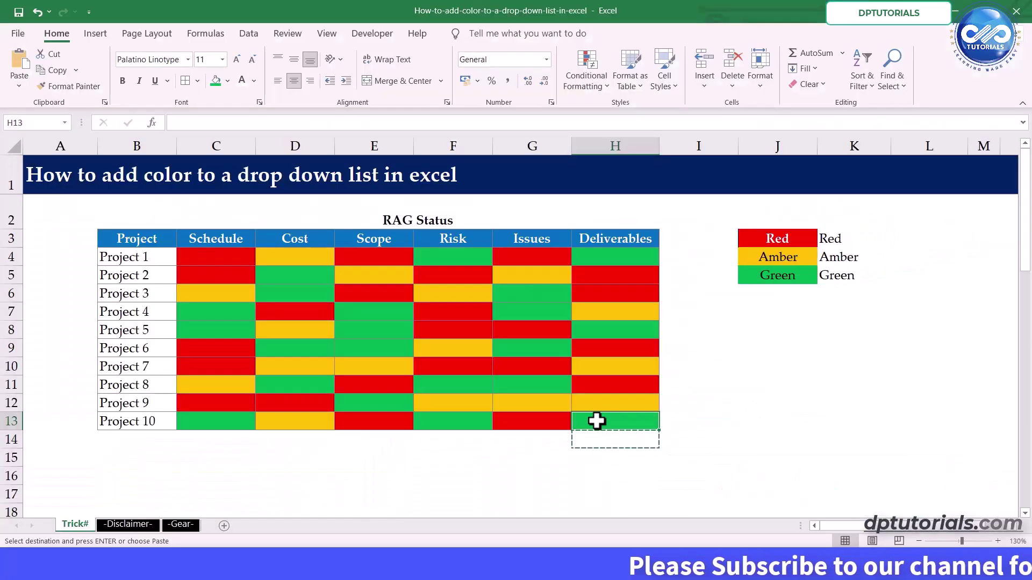
- Clear C4:H13 by pasting a blank cell over it
left_click(214, 258, "shift")
key("ctrl+v")
left_click(295, 343)
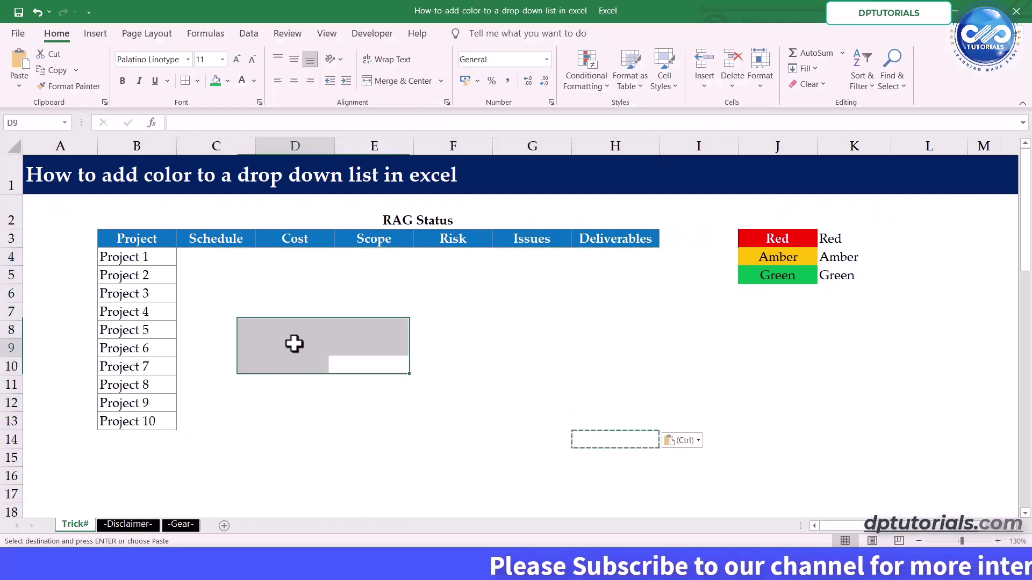
key("Escape")
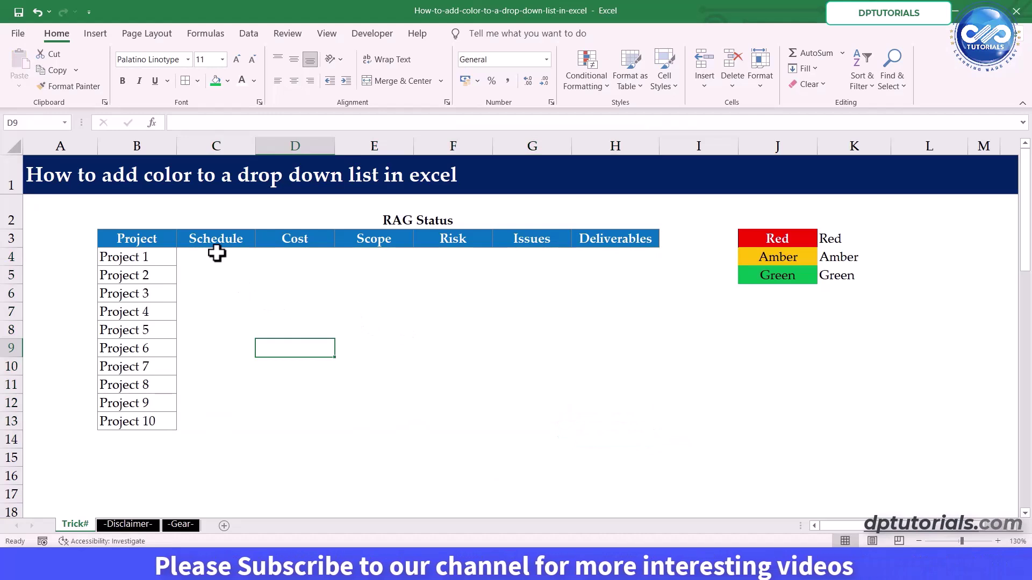
- Apply List data validation with source =$K$3:$K$5 to C4:H13
left_click(214, 257)
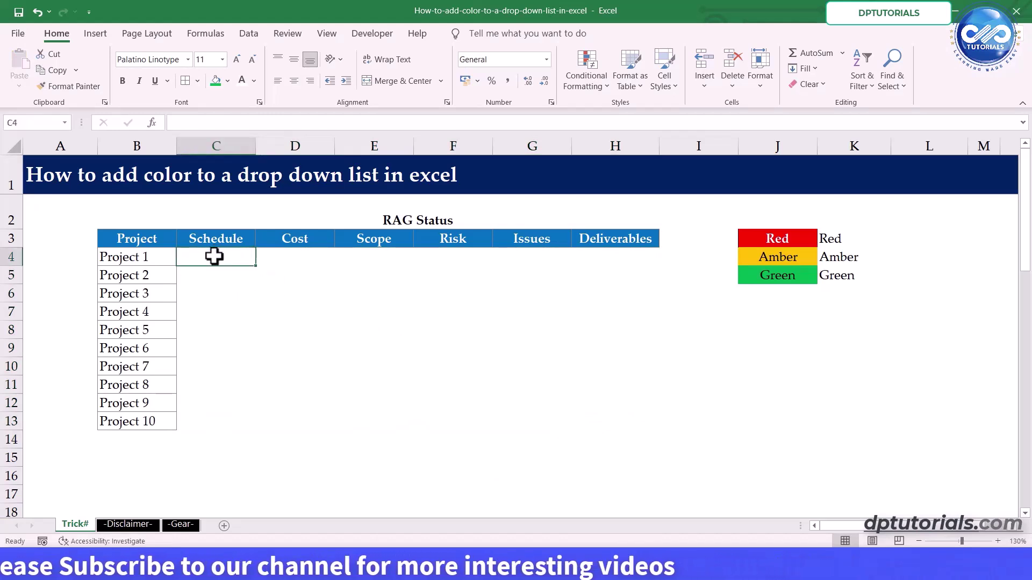
left_click(635, 424, "shift")
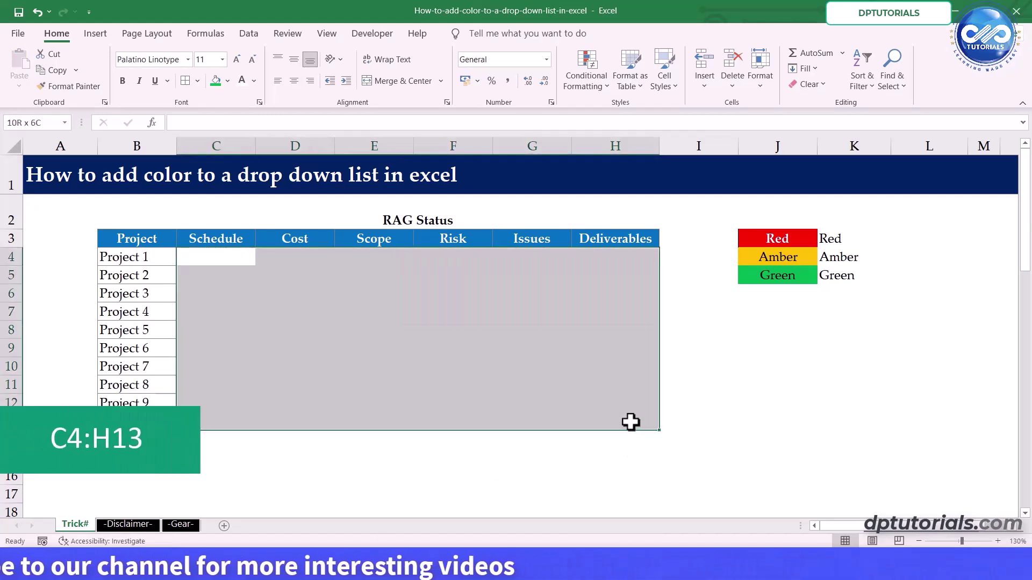
left_click(254, 37)
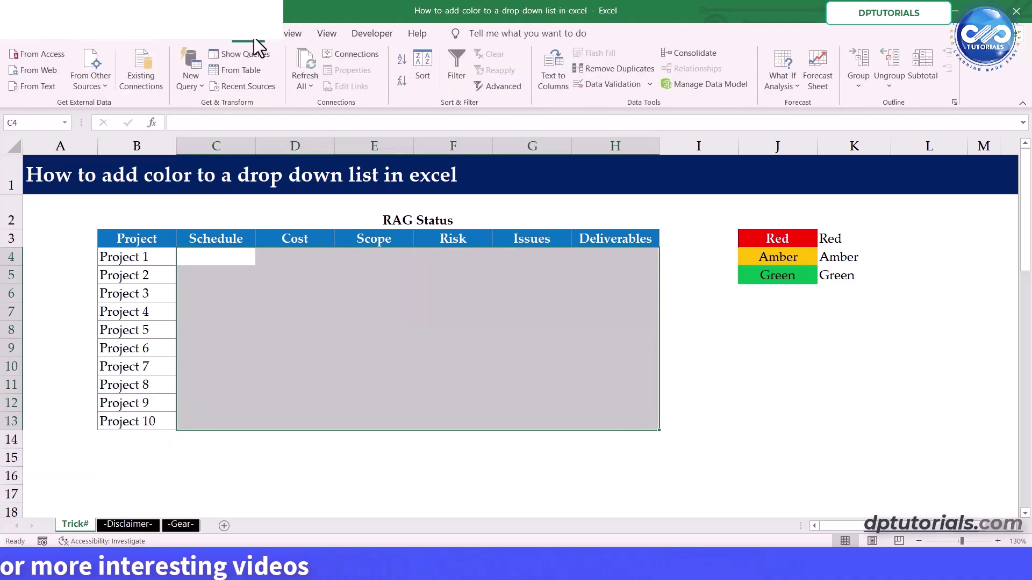
left_click(603, 79)
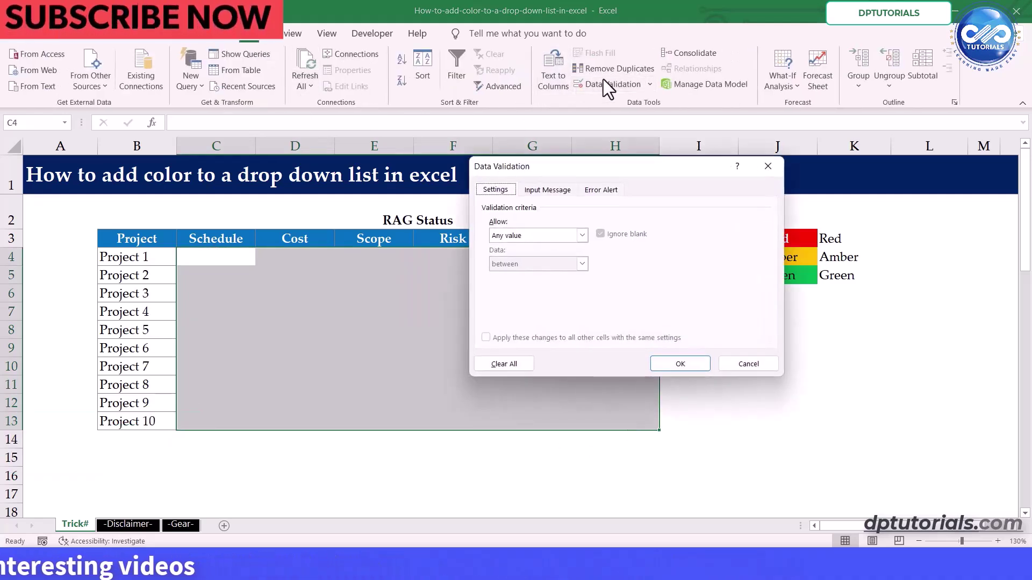
left_click(530, 238)
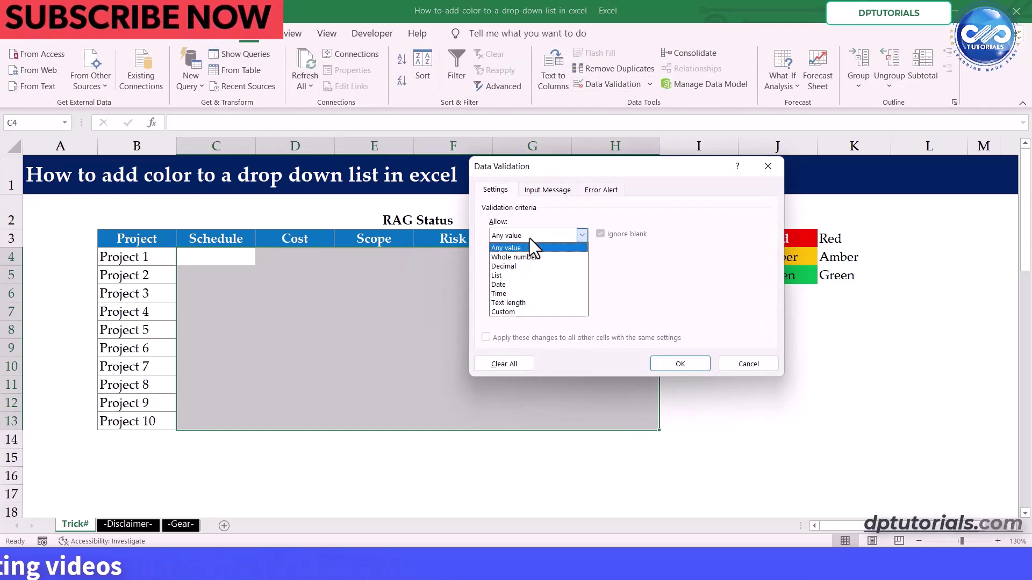
left_click(527, 275)
left_click(530, 293)
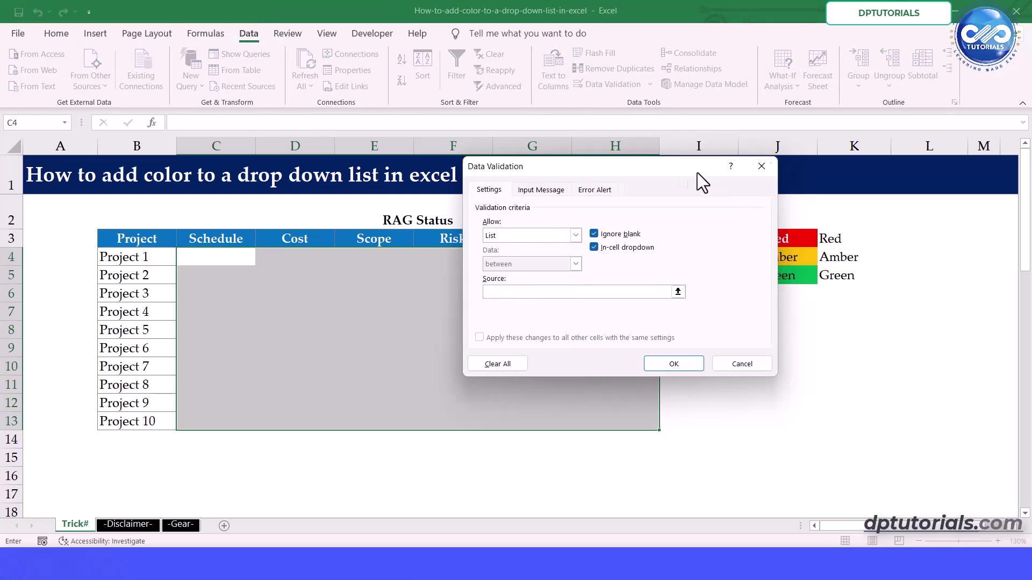
left_click_drag(846, 238, 847, 275)
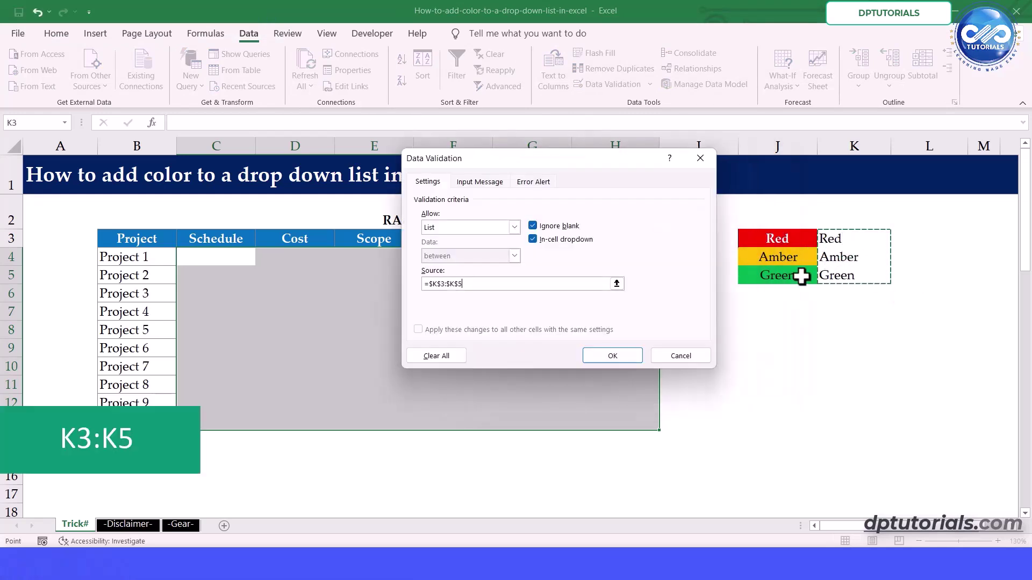
left_click(621, 358)
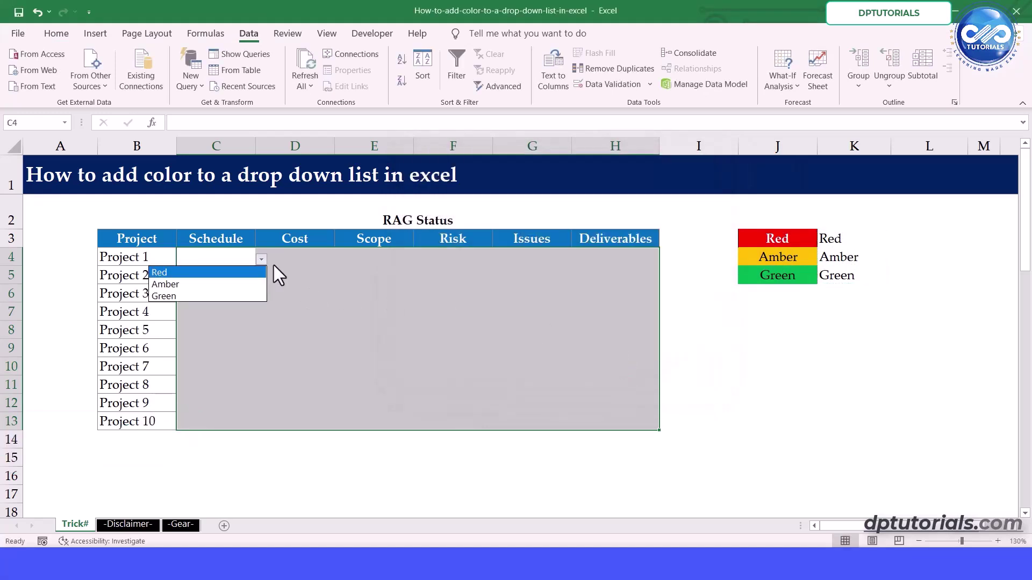
- Check the Red/Amber/Green lists in D4 and E6, then select C4:H13
left_click(293, 260)
left_click(315, 262)
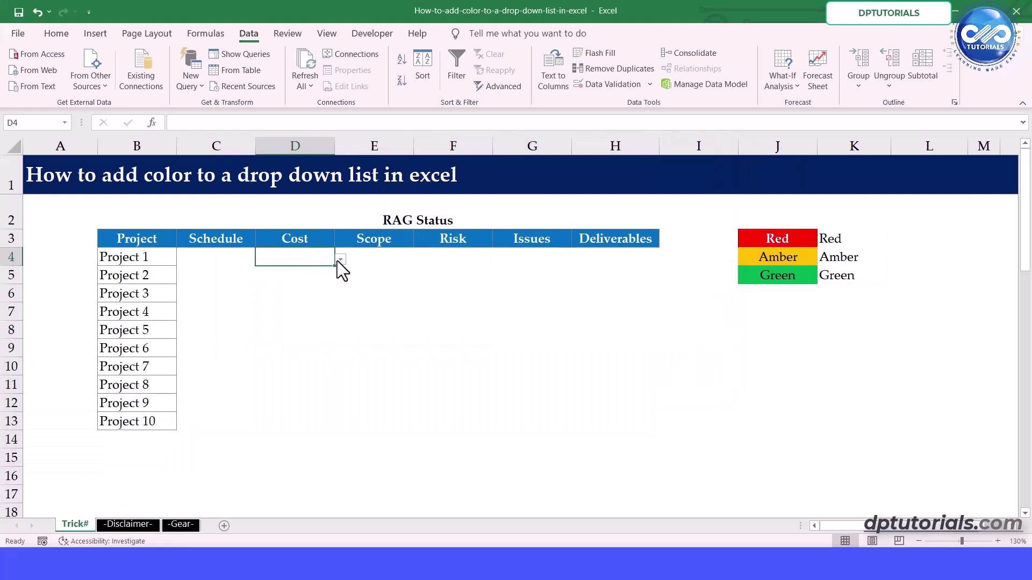
left_click(339, 261)
left_click(418, 292)
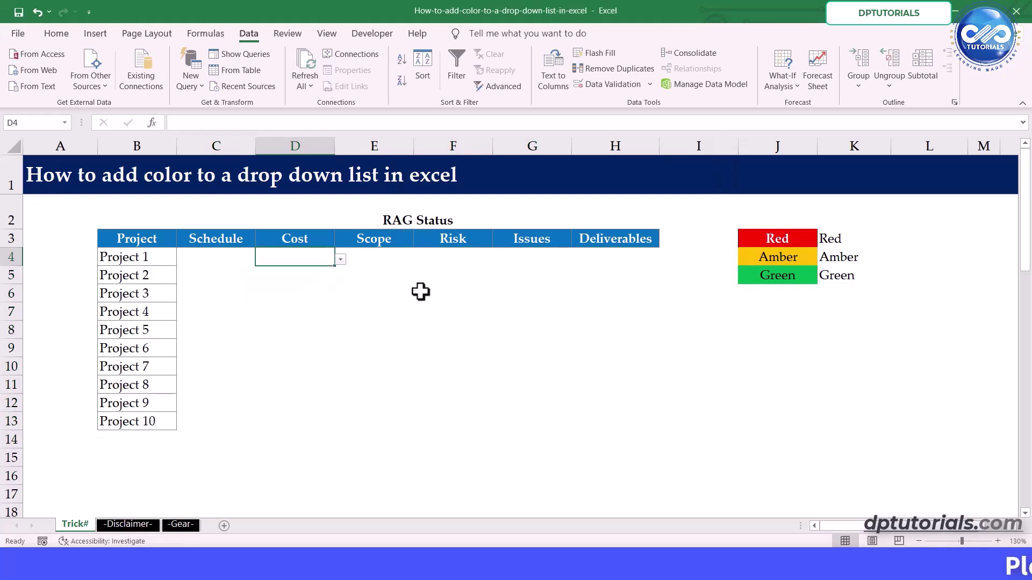
left_click(421, 292)
left_click(419, 296)
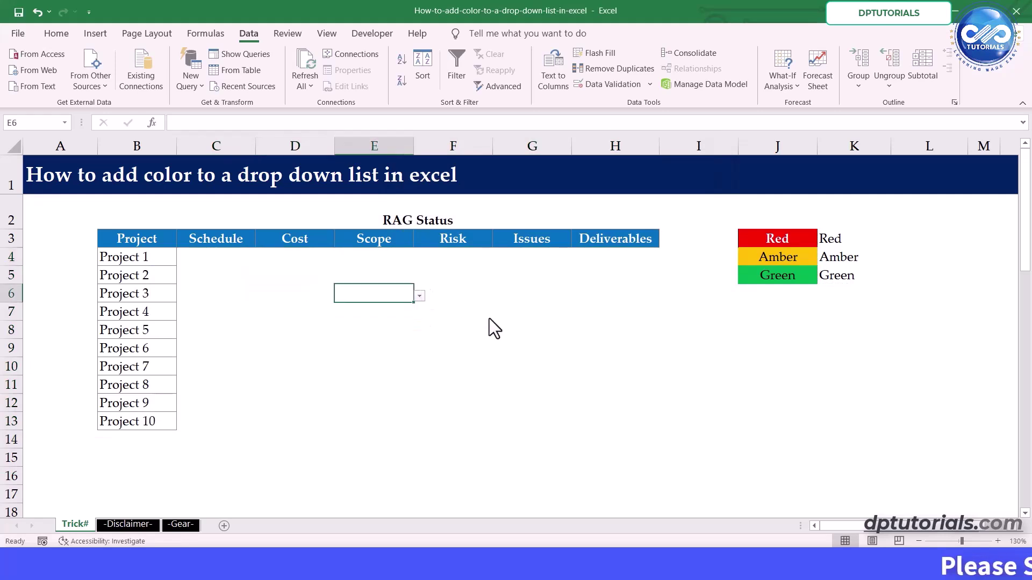
left_click(240, 258)
left_click_drag(617, 404, 623, 415)
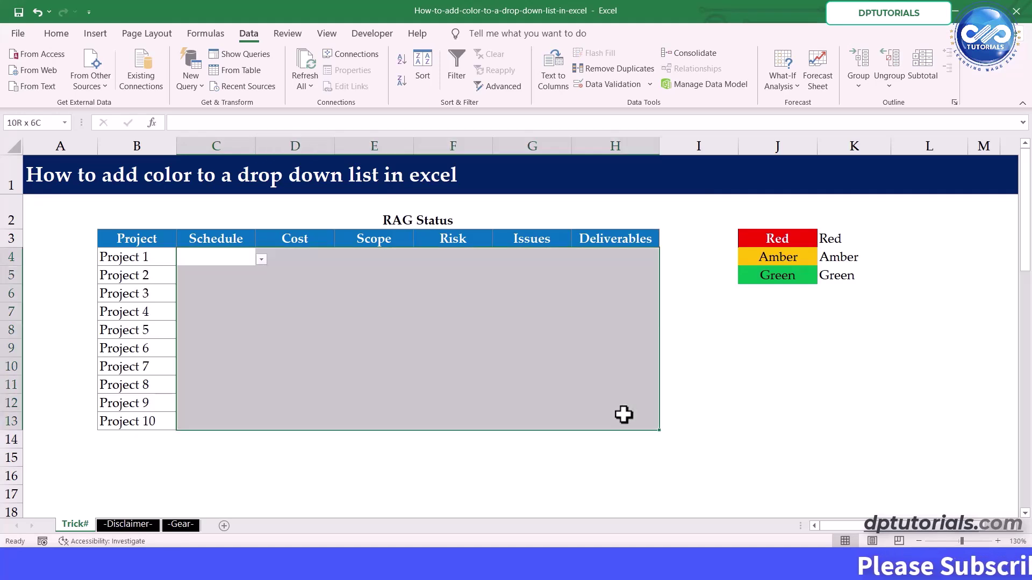
- Start a new formula-based conditional formatting rule with =C4="Red"
left_click(57, 34)
left_click(586, 86)
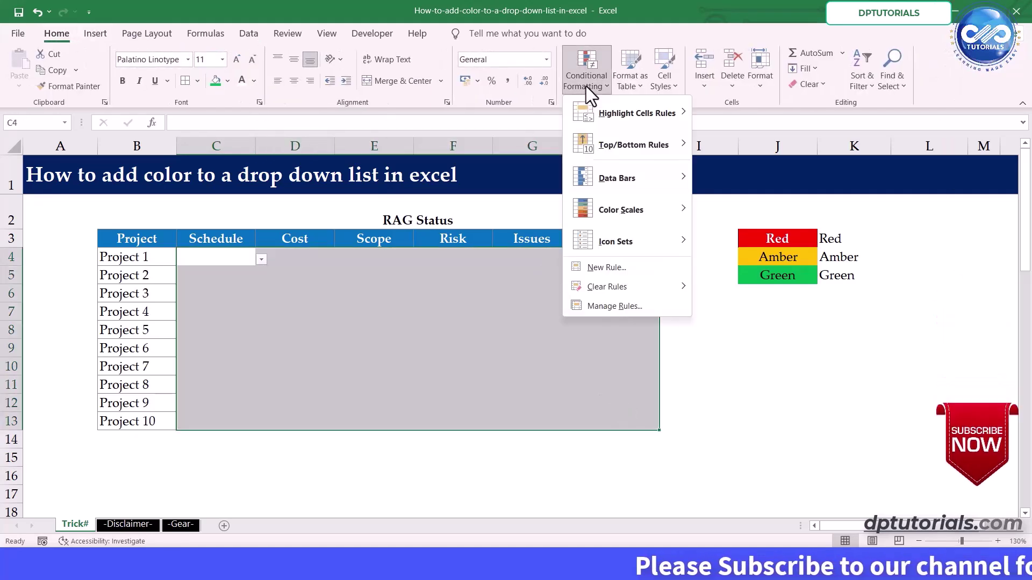
left_click(610, 267)
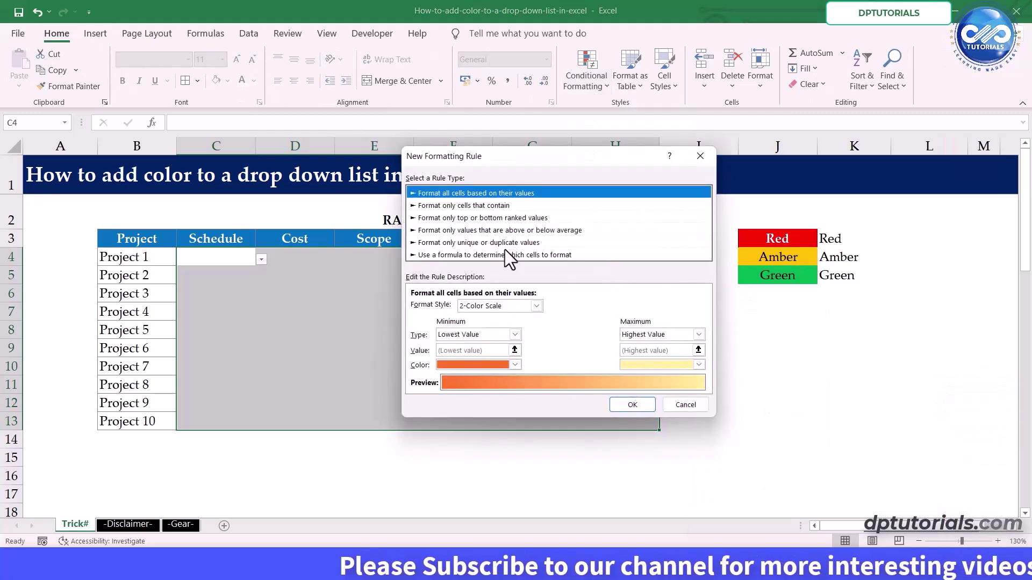
left_click(557, 255)
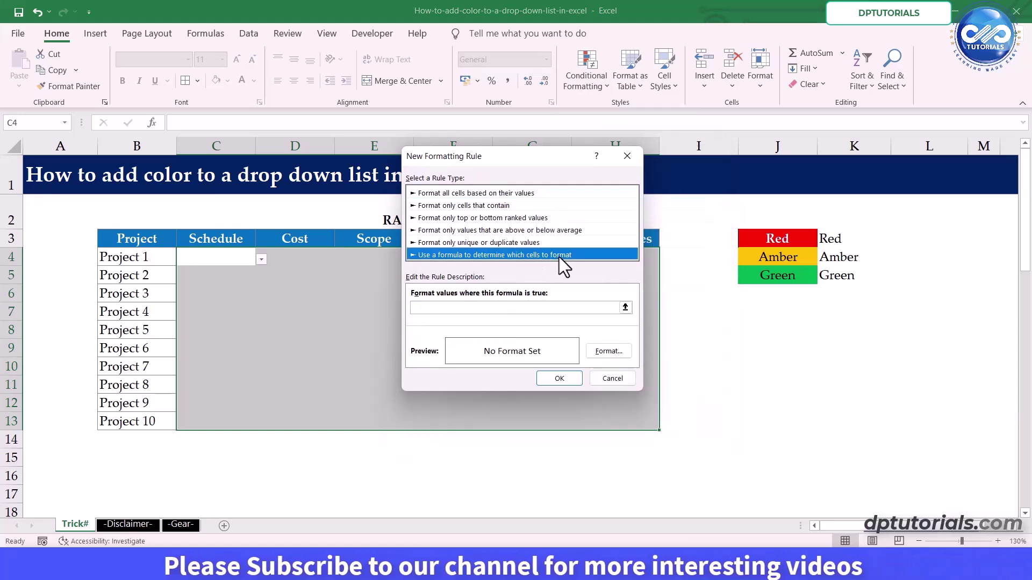
left_click(517, 309)
type("=")
left_click(242, 258)
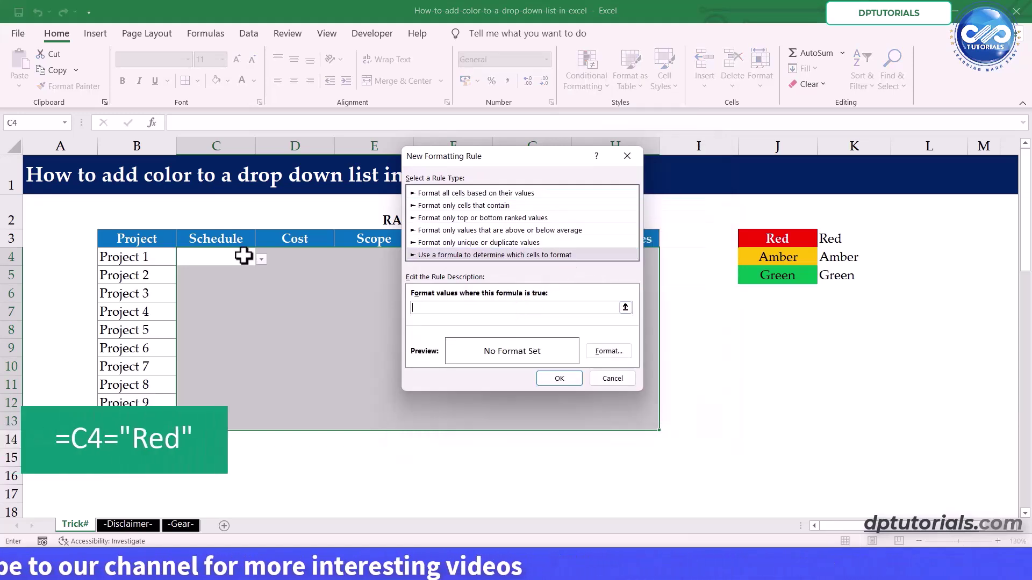
key("BackSpace")
key("BackSpace")
key("BackSpace")
key("BackSpace")
type("C4")
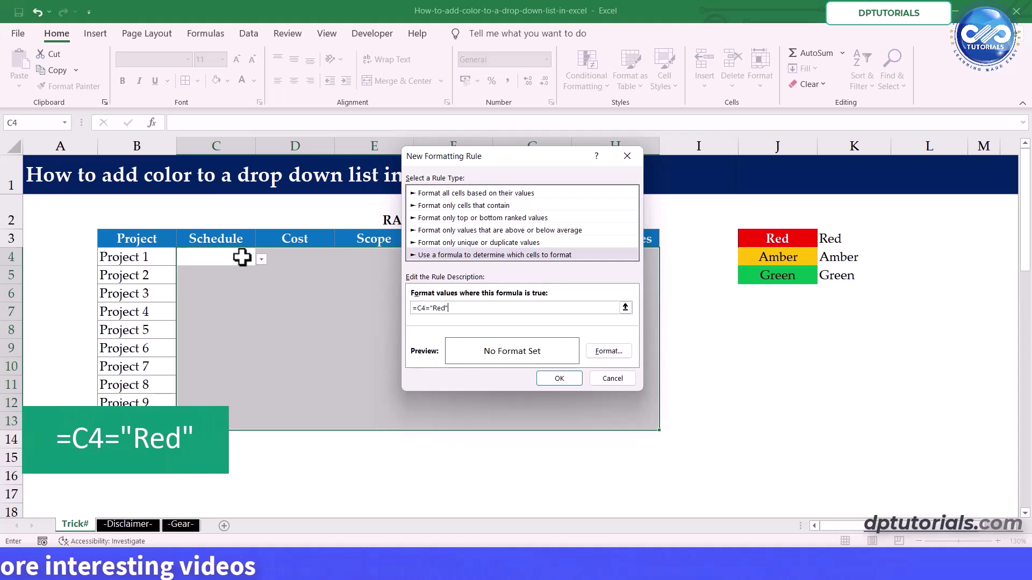
- Give the rule a red fill and red font, and save it
left_click(606, 352)
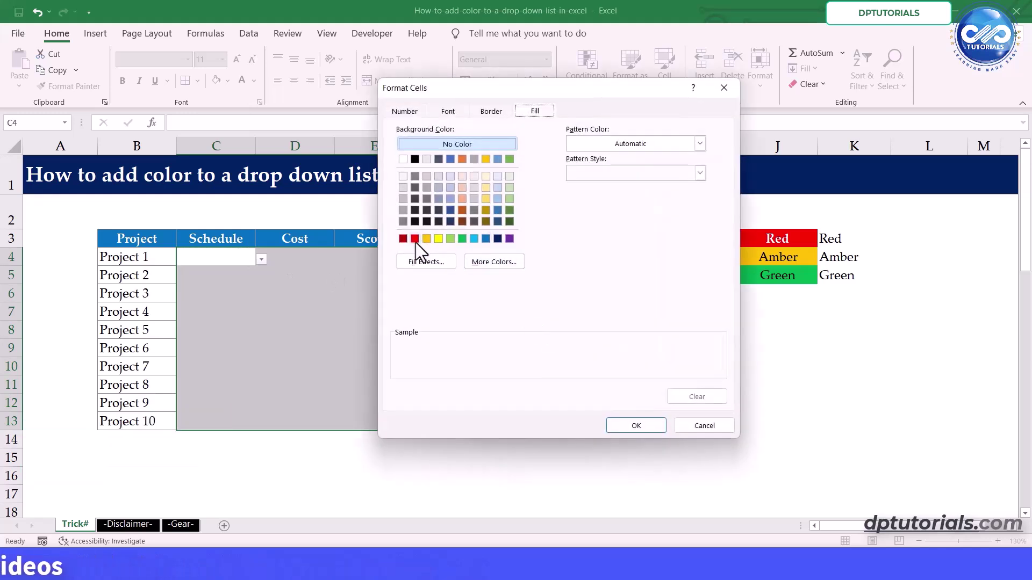
left_click(415, 240)
left_click(449, 113)
left_click(578, 227)
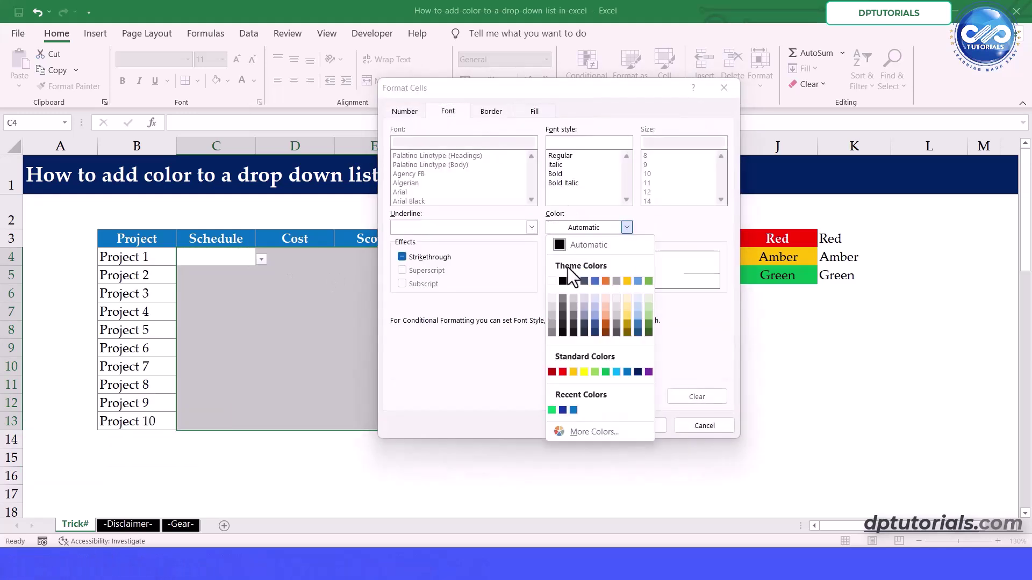
left_click(563, 372)
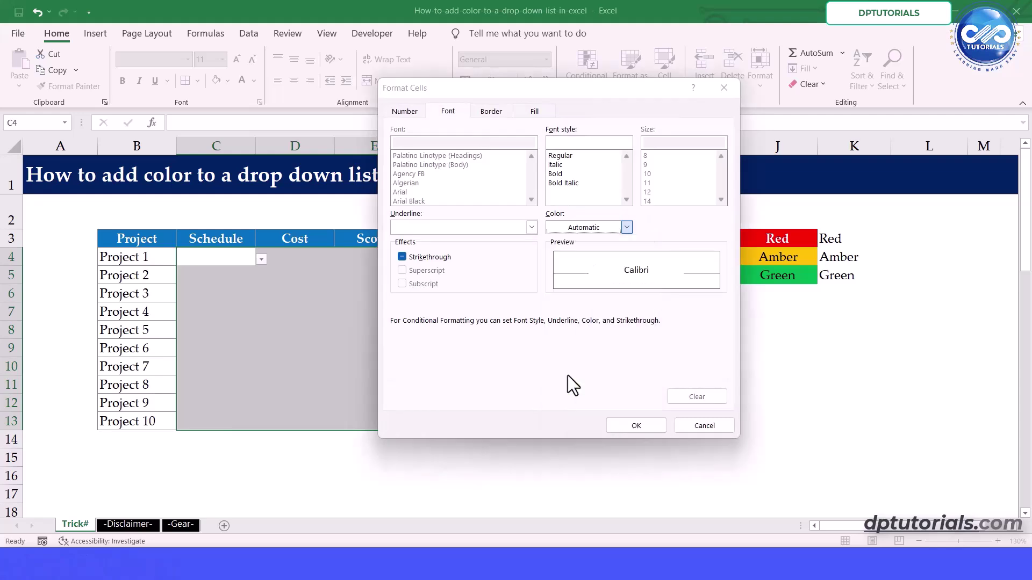
left_click(634, 426)
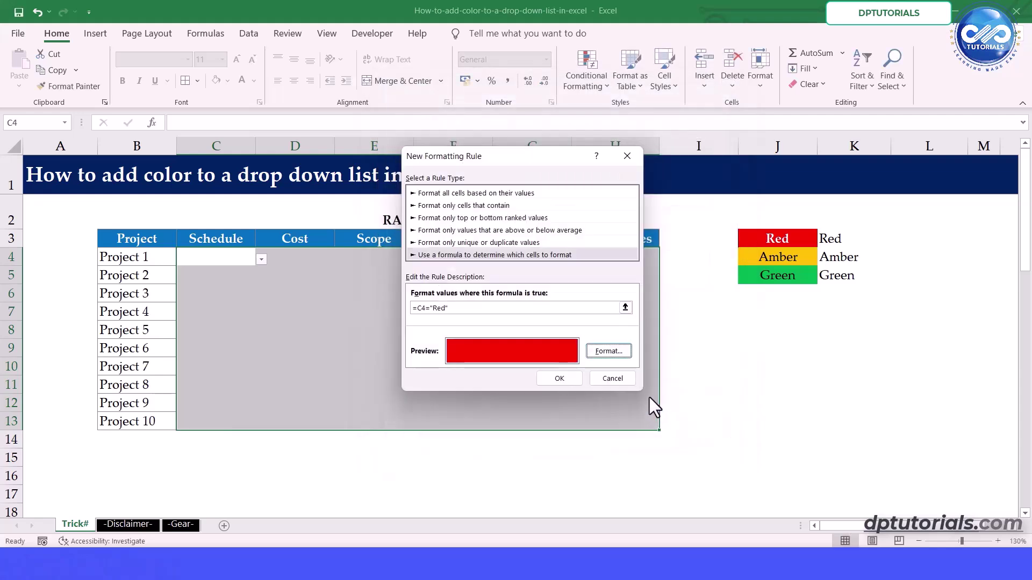
left_click(559, 379)
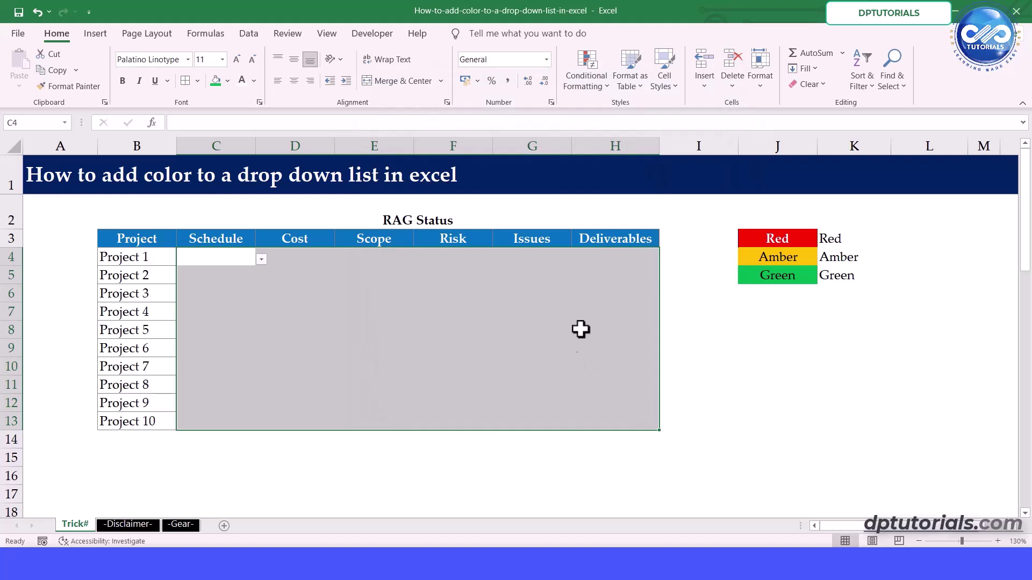
- Add the Amber formula rule with amber font and amber fill
left_click(592, 83)
left_click(588, 266)
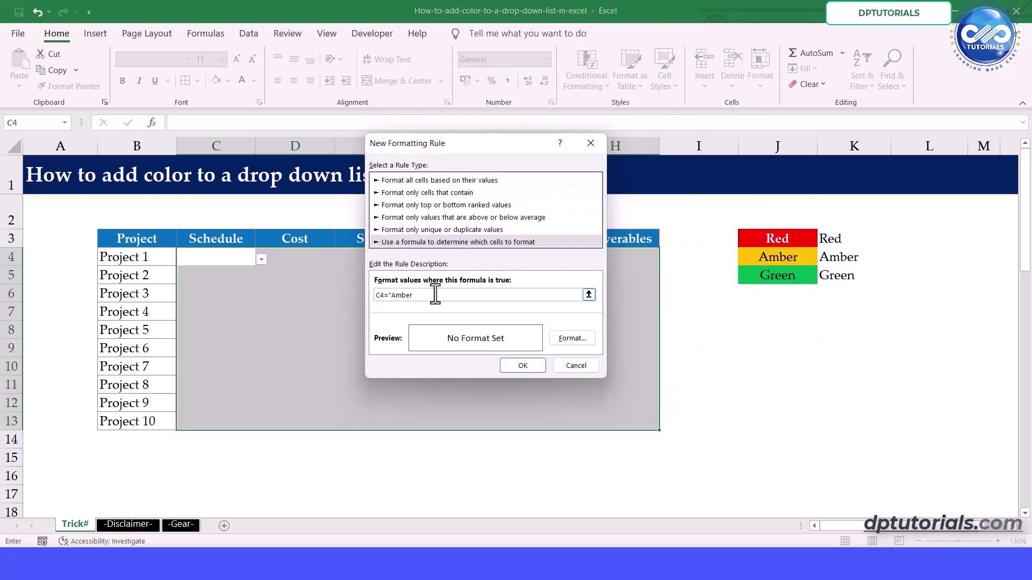
left_click(545, 331)
left_click(532, 223)
left_click(515, 301)
left_click(498, 96)
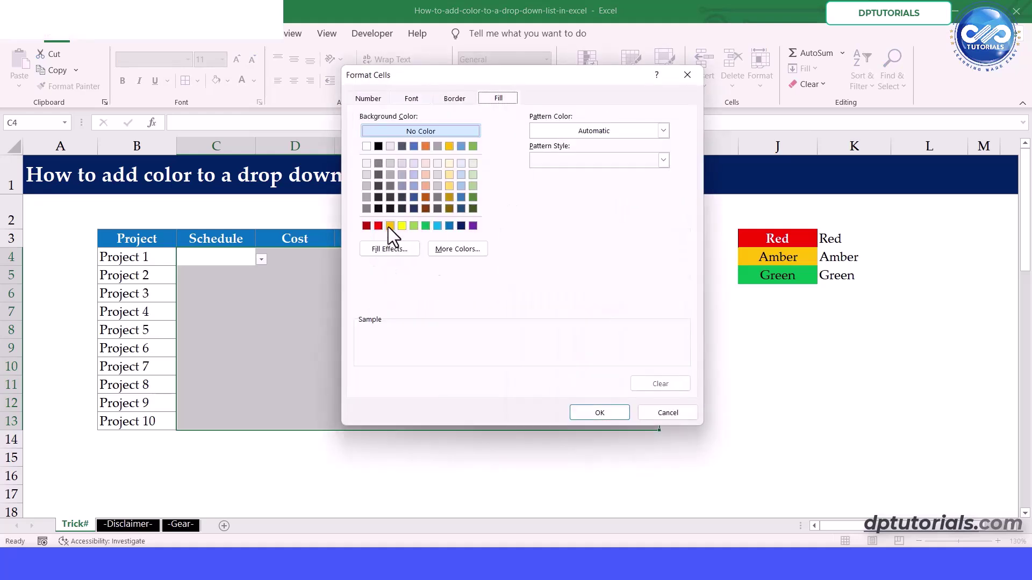
left_click(388, 227)
left_click(597, 412)
left_click(532, 369)
- Add the Green formula rule with green fill and green font
left_click(586, 81)
left_click(607, 266)
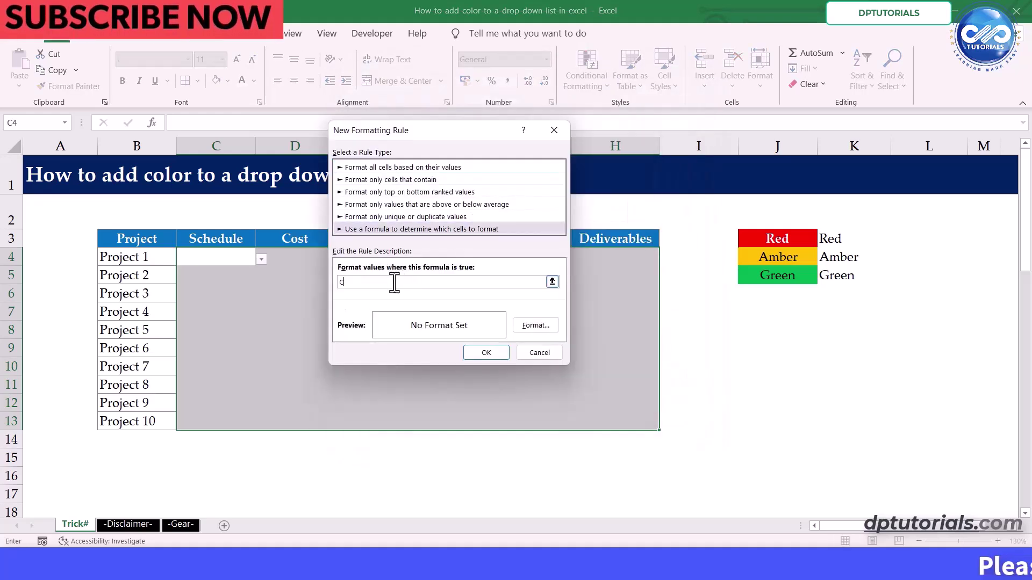
left_click(536, 325)
left_click(410, 225)
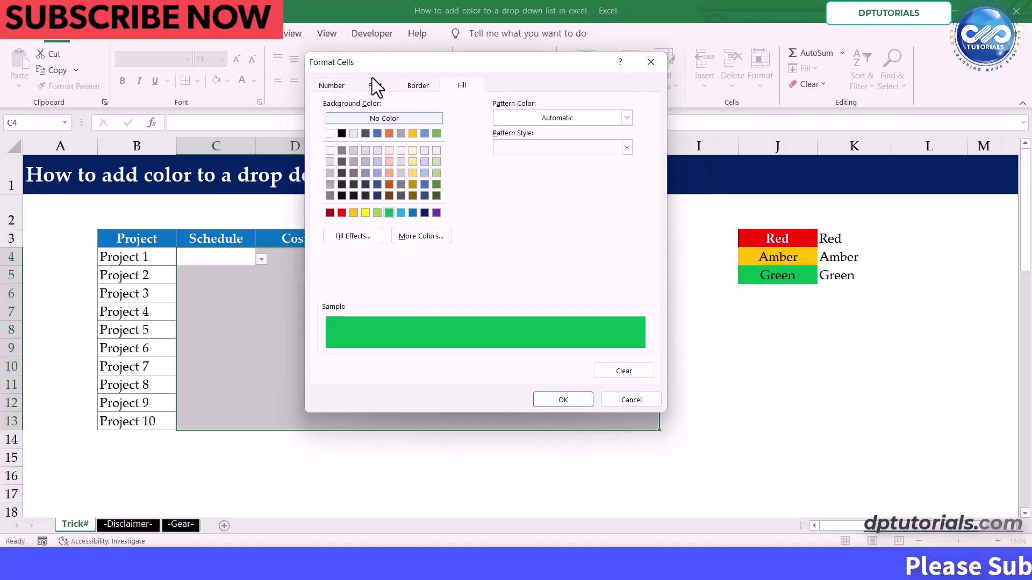
left_click(375, 86)
left_click(516, 201)
left_click(535, 301)
left_click(561, 399)
left_click(532, 370)
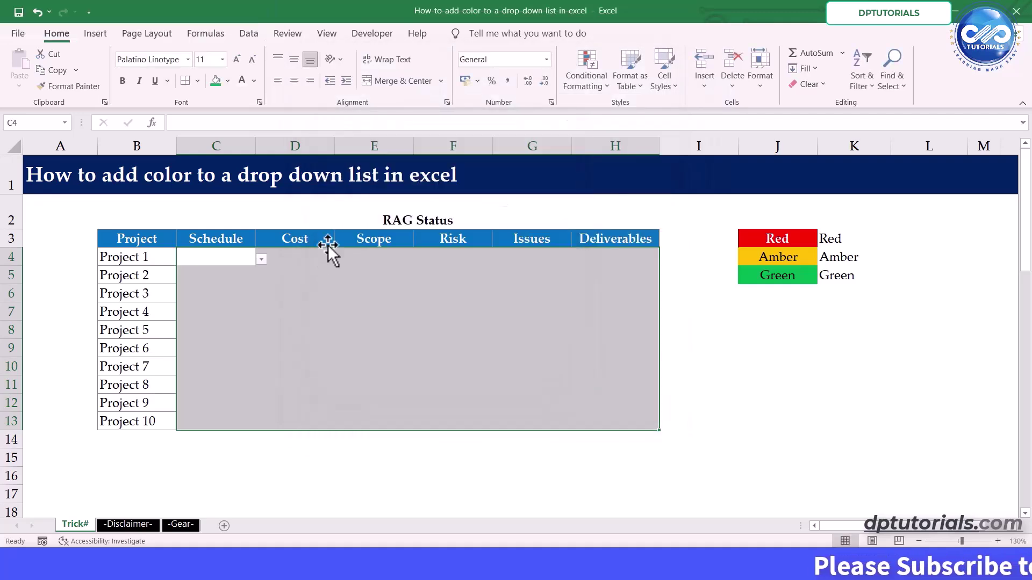
- Set C4 to Red and D5 to Amber, and fill Green down E6:E10
left_click(264, 292)
left_click(239, 257)
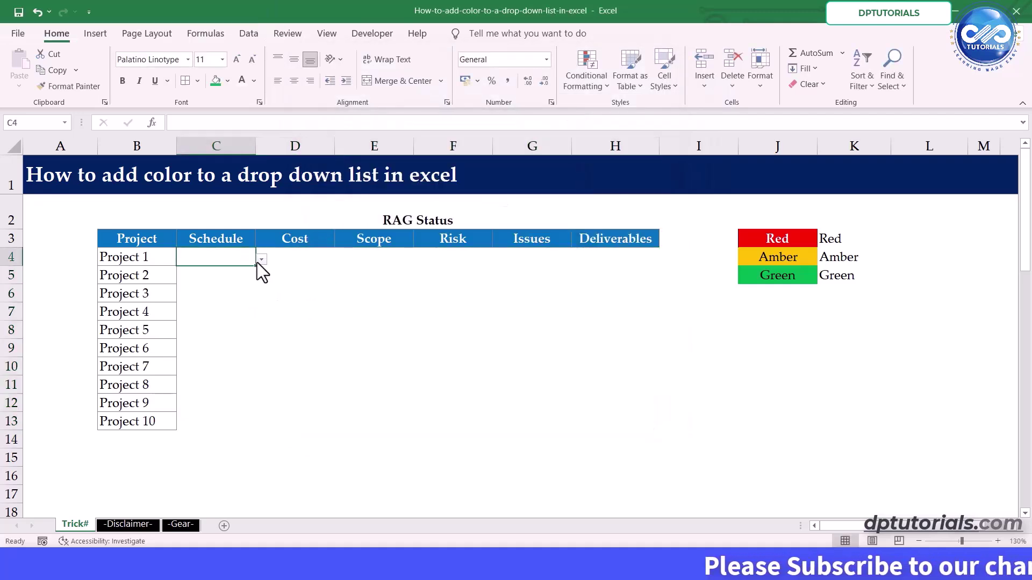
left_click(290, 277)
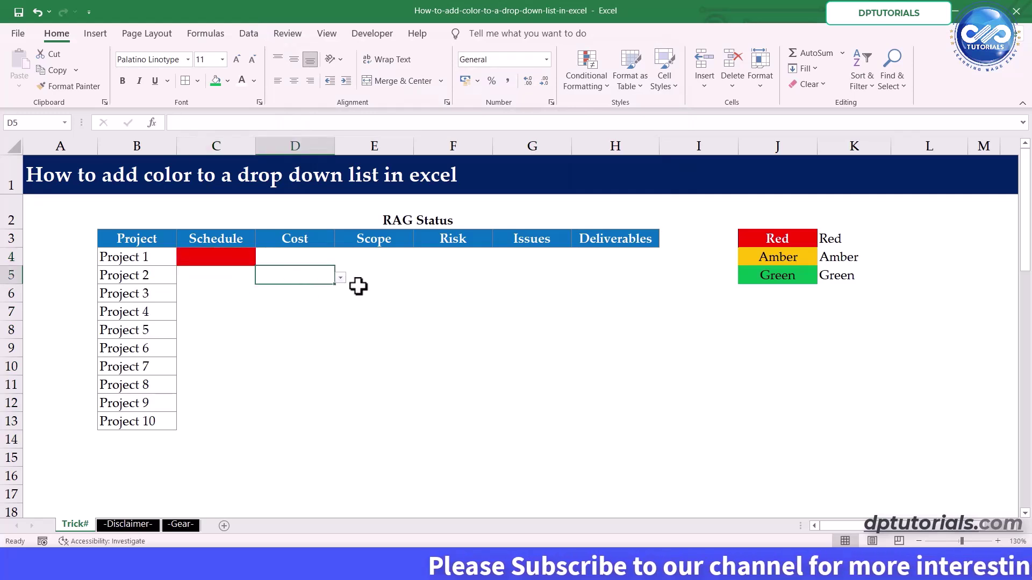
left_click(341, 277)
left_click(329, 312)
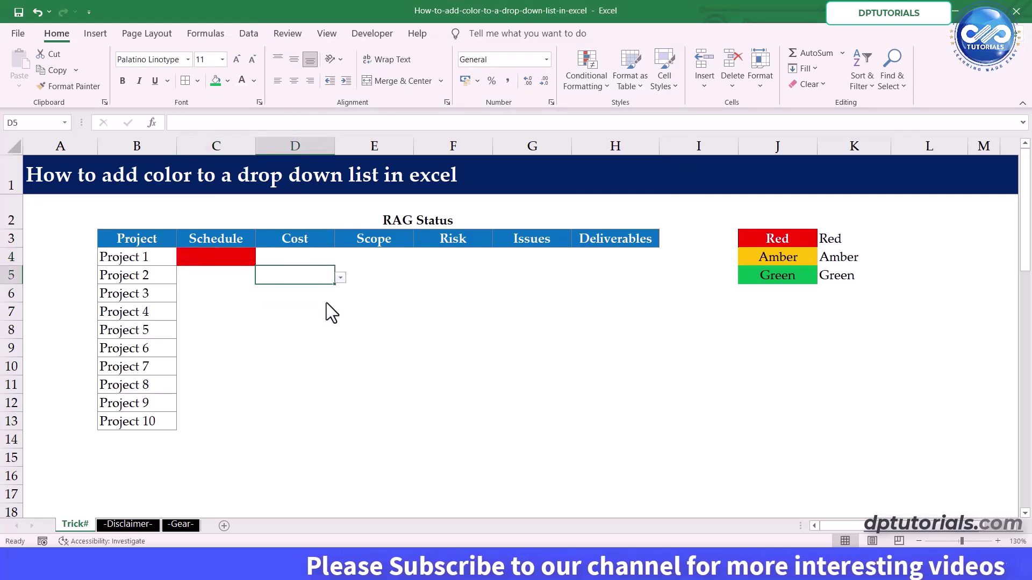
left_click(376, 293)
type("Green")
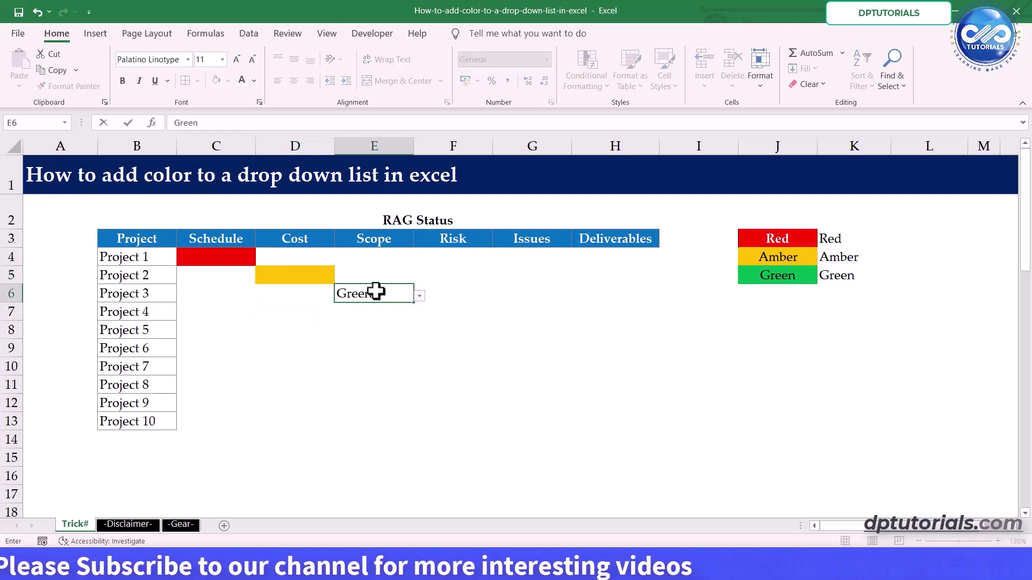
key("Return")
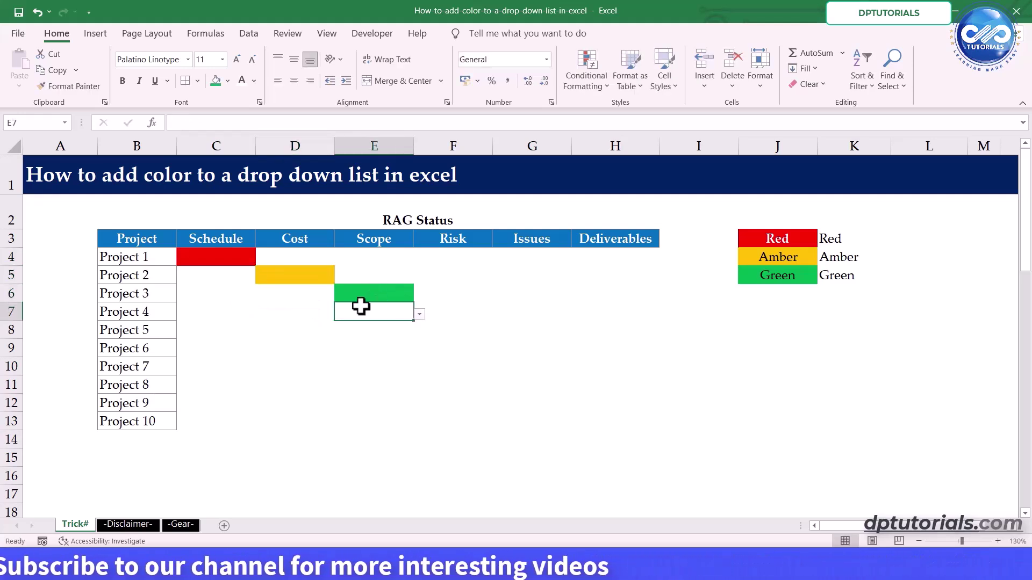
left_click(364, 294)
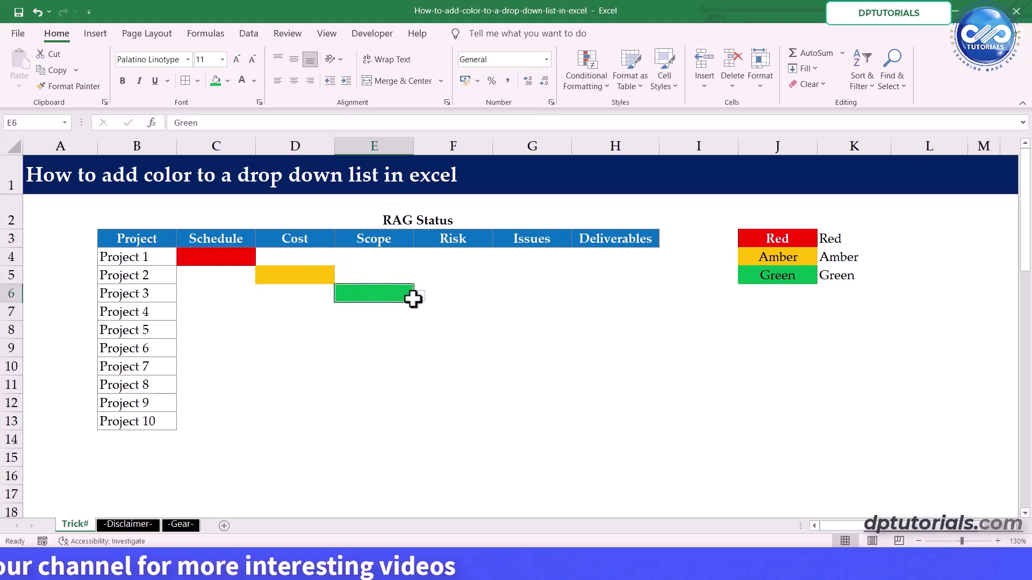
left_click_drag(404, 370, 404, 371)
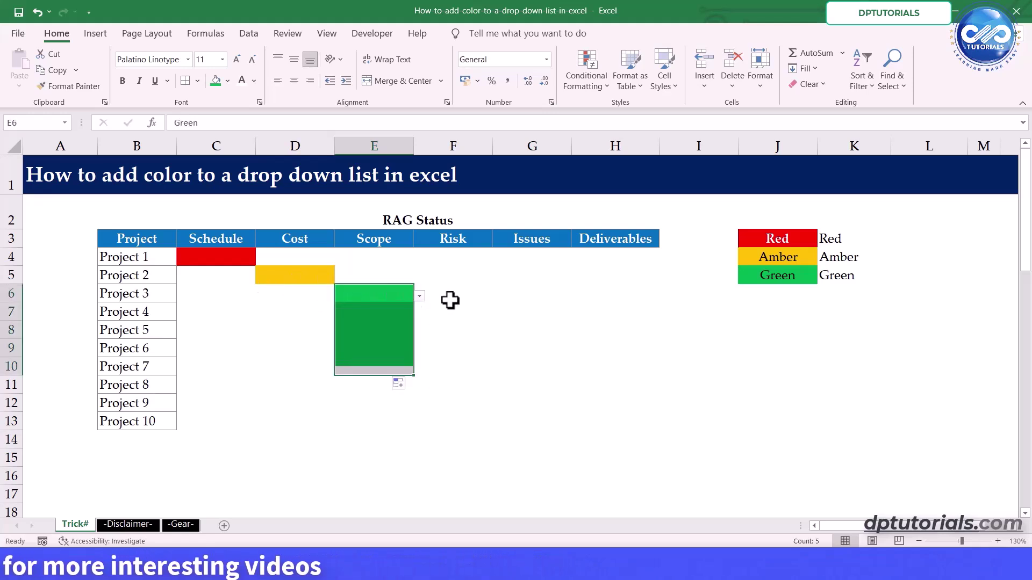
- Enter Red in F6, Amber in F8 and Green in F9
left_click(450, 299)
type("Red")
left_click(455, 331)
type("Amber")
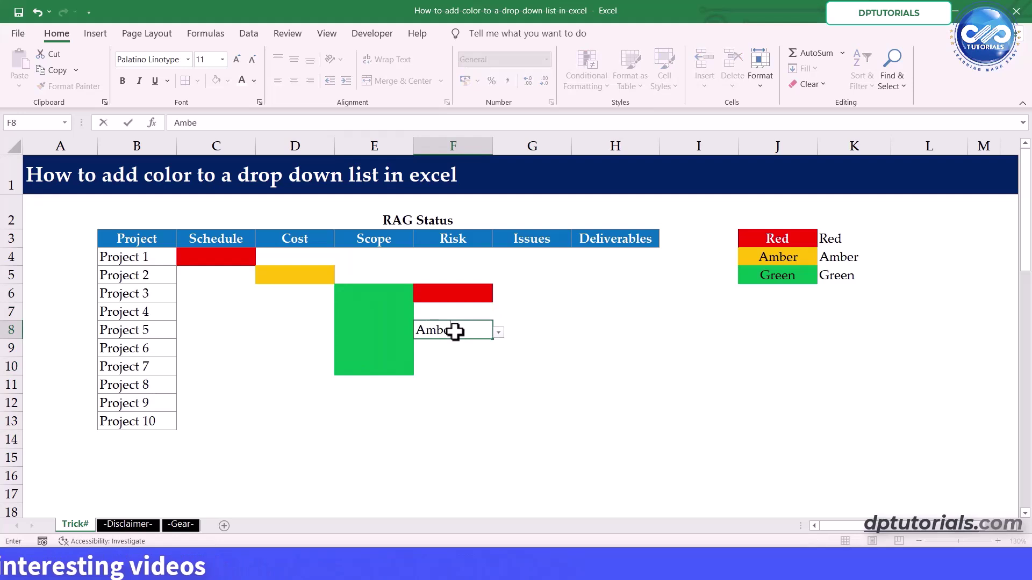
left_click(484, 350)
type("Green")
key("Tab")
left_click(576, 351)
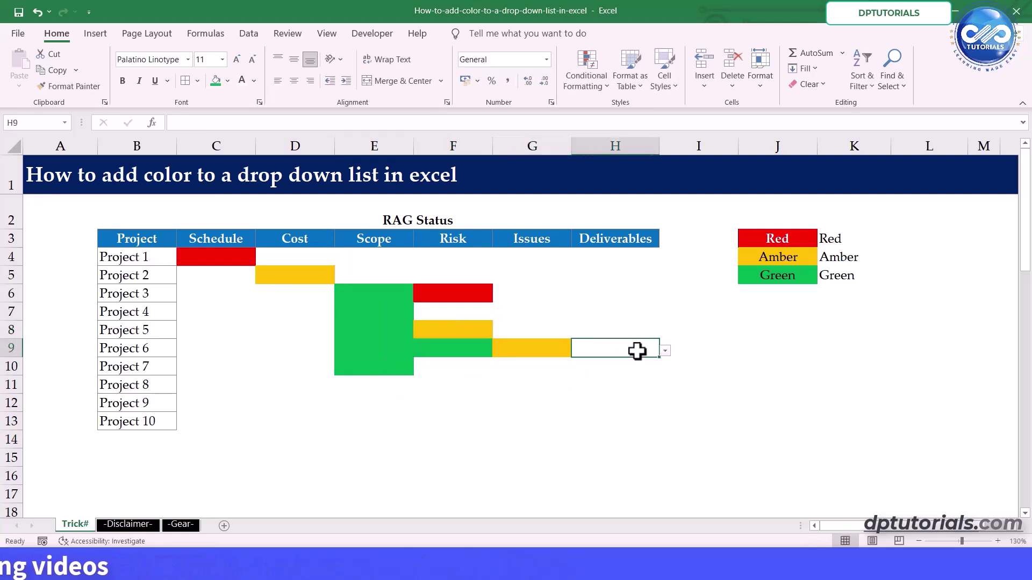
- Select columns C to H, spanning the whole RAG status table
left_click_drag(241, 275, 433, 303)
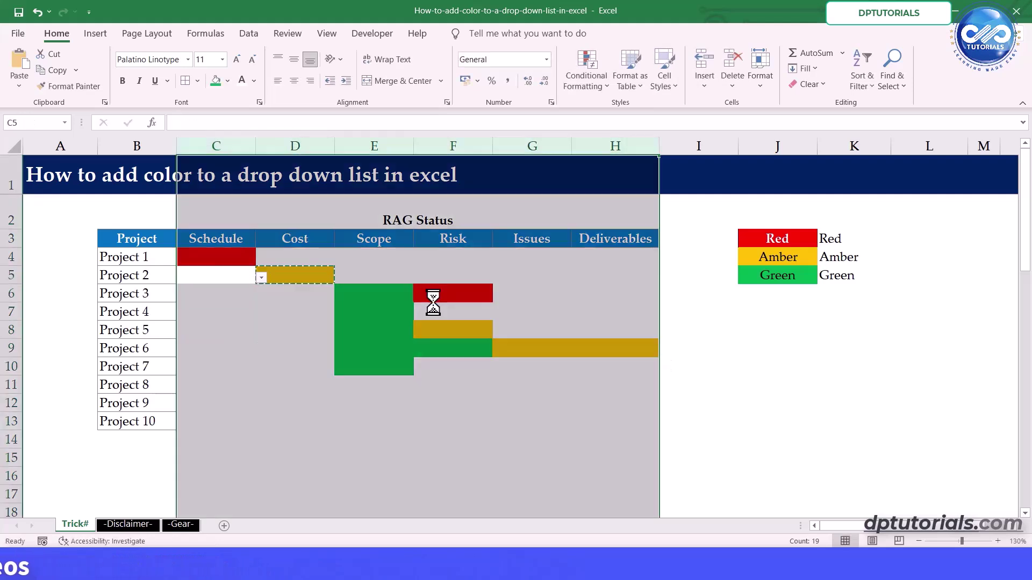